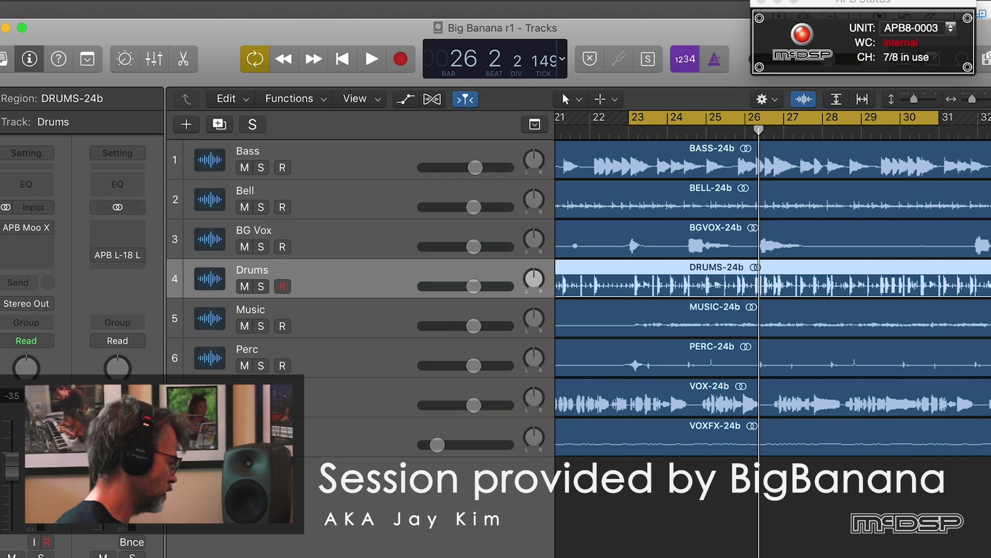
Play back a short passage of the full mix with the APB plug-ins bypassed.
{"action": "left_click_drag", "start_coordinate": [835, 1], "coordinate": [811, 3]}
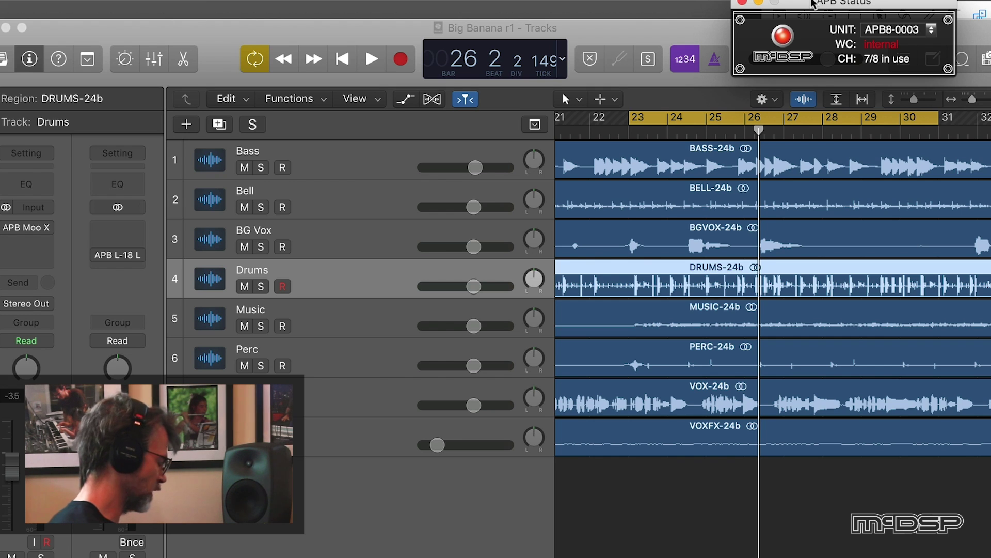
{"action": "left_click", "coordinate": [666, 28]}
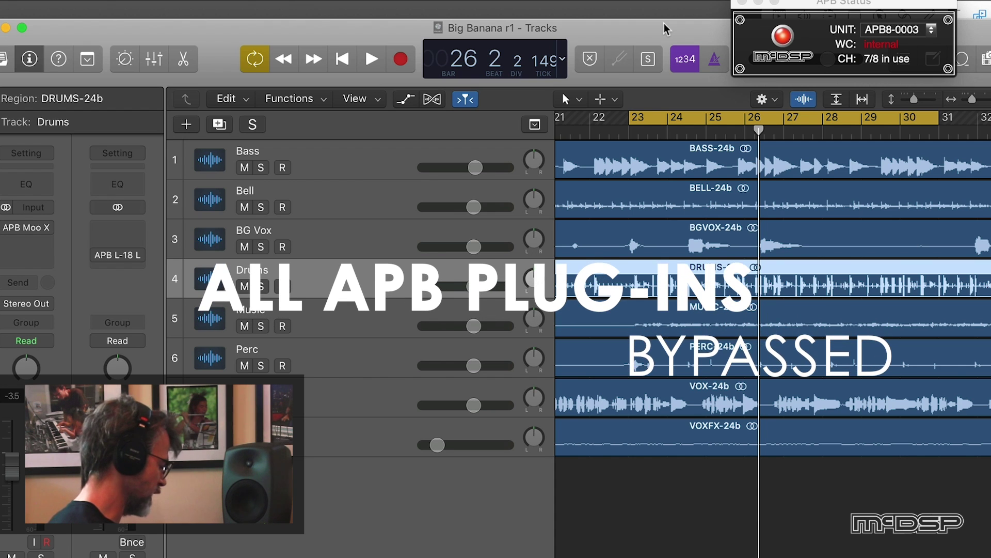
{"action": "key", "text": "space"}
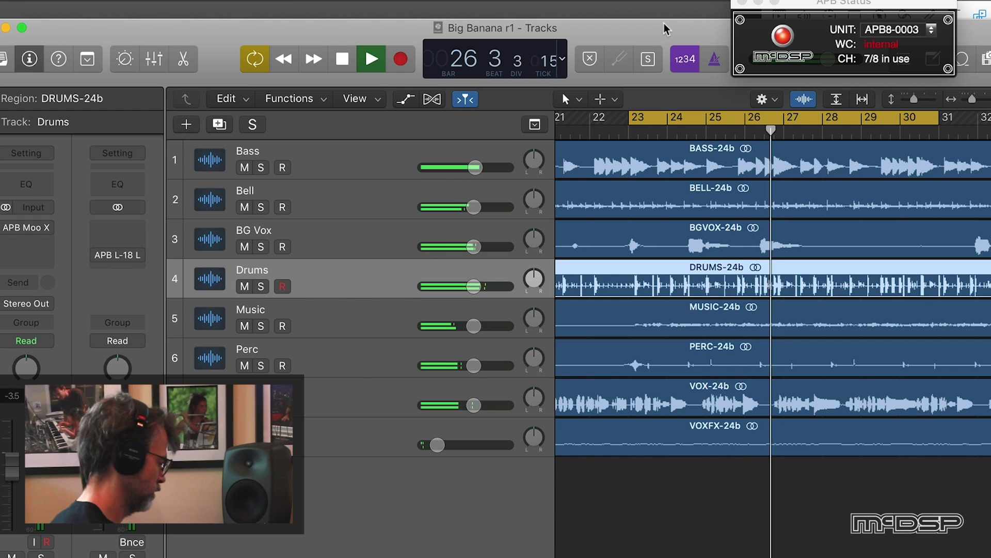
{"action": "key", "text": "space"}
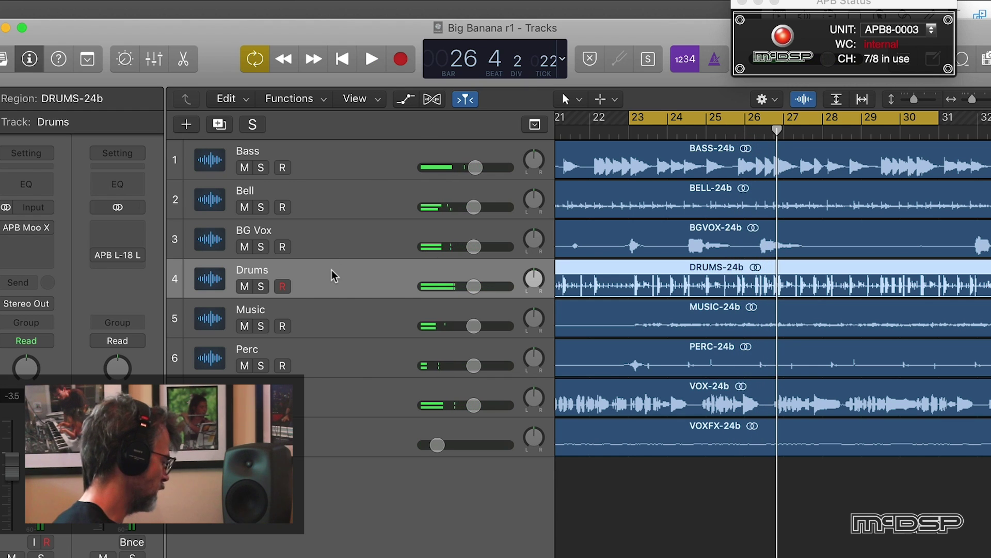
Open the APB Moo X plug-in on the Drums track, start playback and solo the drums.
{"action": "mouse_move", "coordinate": [36, 234]}
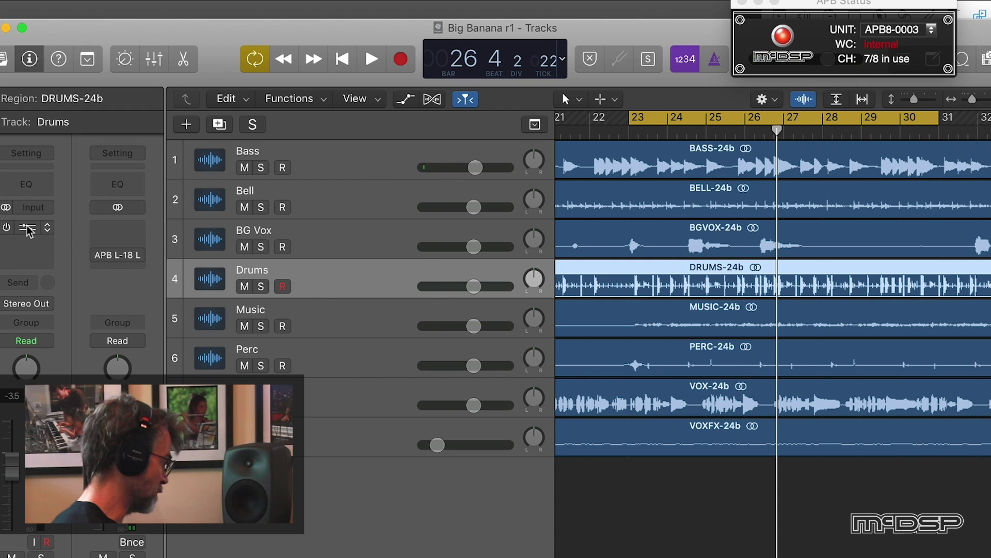
{"action": "left_click", "coordinate": [30, 231]}
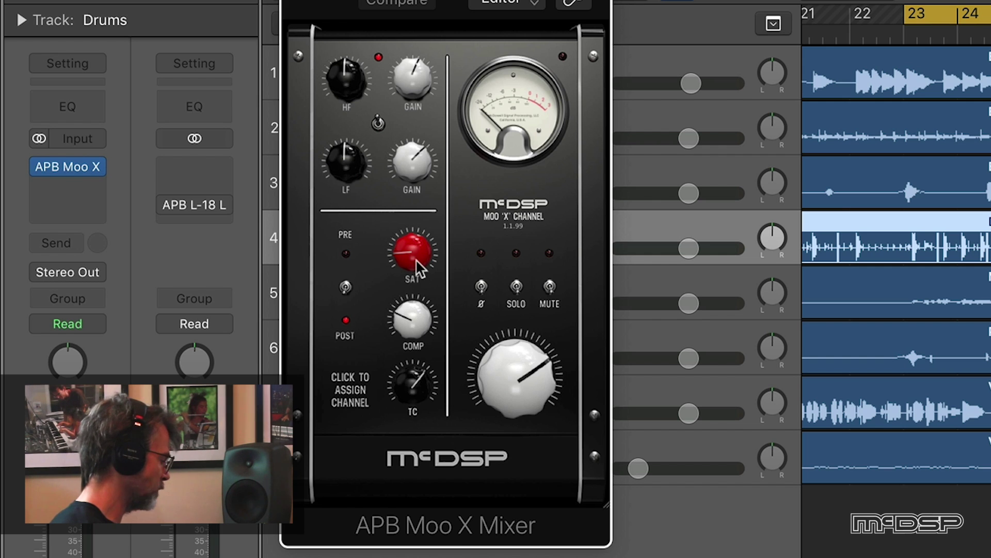
{"action": "key", "text": "space"}
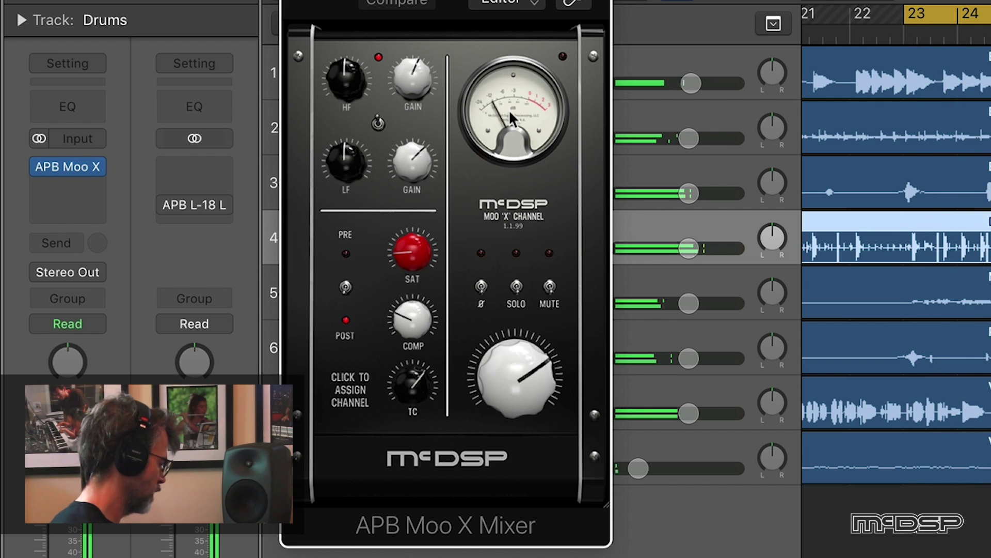
{"action": "key", "text": "ctrl+s"}
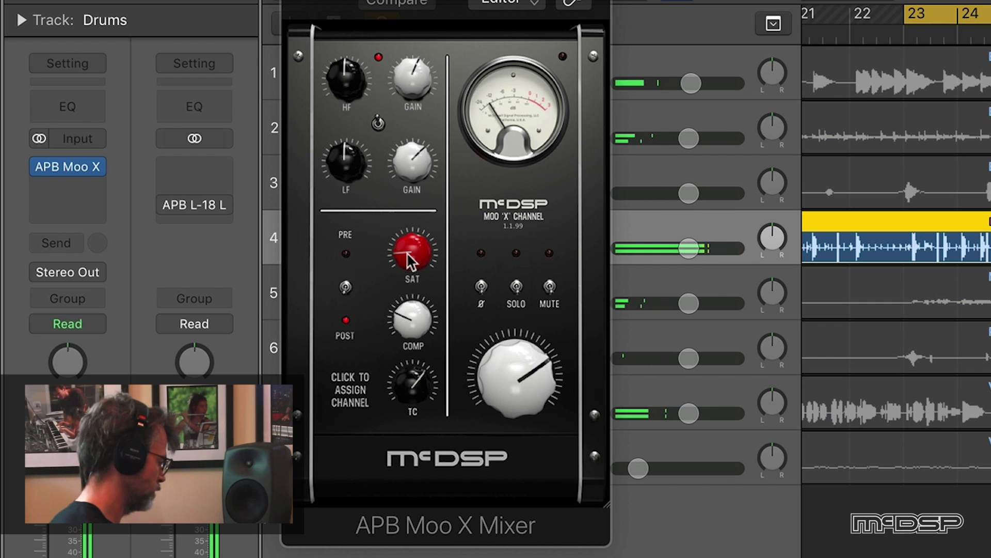
Fine-tune the Drums channel's saturation, compression and EQ gains in Moo X, briefly trying an HF gain of 10.4.
{"action": "left_click_drag", "start_coordinate": [412, 261], "coordinate": [427, 281]}
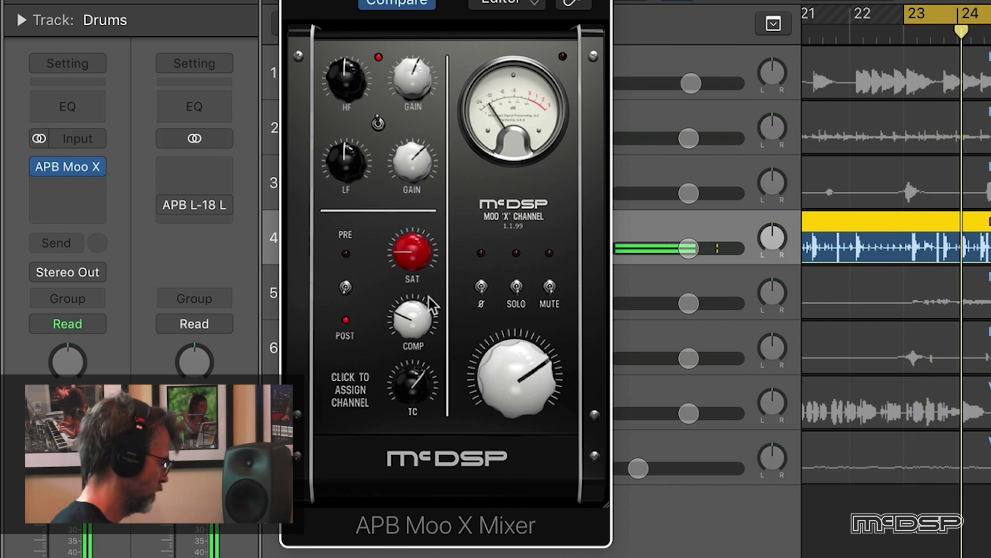
{"action": "left_click_drag", "start_coordinate": [449, 320], "coordinate": [416, 332]}
{"action": "left_click_drag", "start_coordinate": [413, 163], "coordinate": [476, 161]}
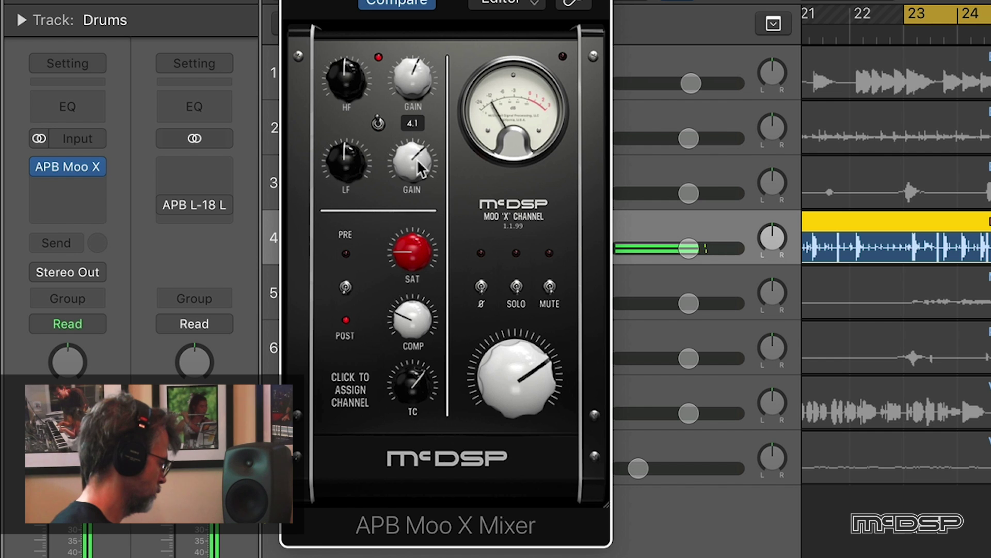
{"action": "mouse_move", "coordinate": [409, 69]}
{"action": "left_mouse_down"}
{"action": "mouse_move", "coordinate": [462, 63]}
{"action": "mouse_move", "coordinate": [424, 71]}
{"action": "left_mouse_up"}
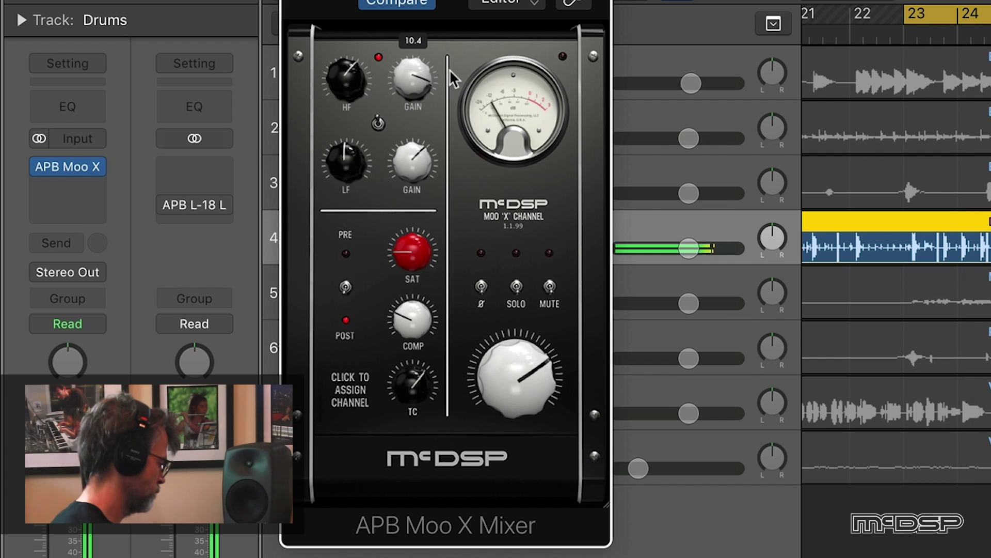
{"action": "left_click_drag", "start_coordinate": [449, 70], "coordinate": [424, 71]}
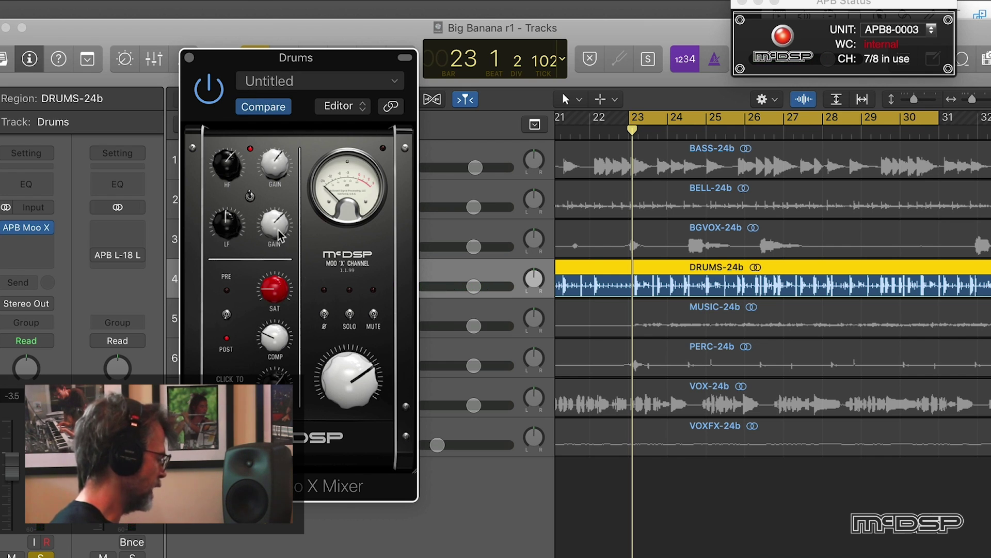
Move the solo from the Drums track to the Bass track and open the bass's APB C673-A compressor.
{"action": "left_click", "coordinate": [189, 57]}
{"action": "left_click", "coordinate": [261, 286]}
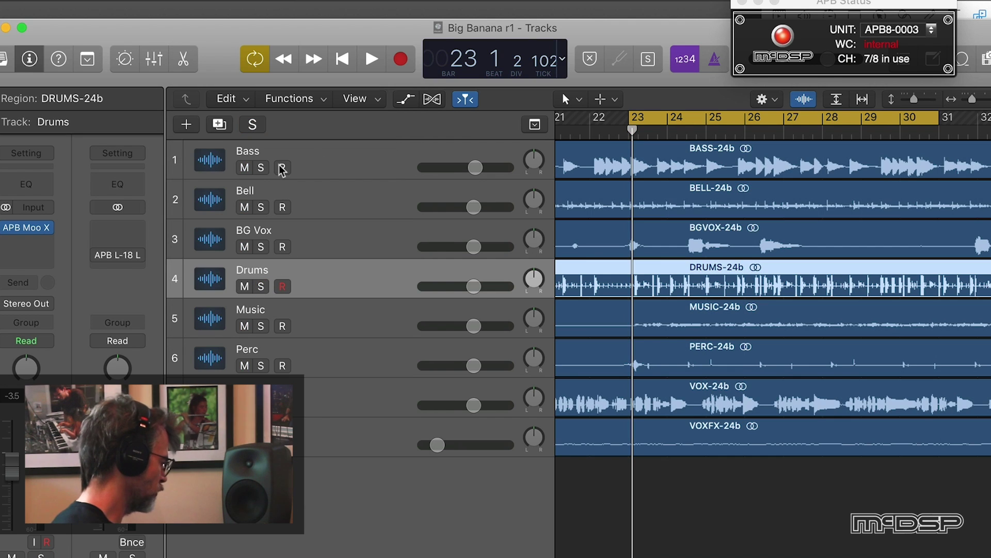
{"action": "left_click", "coordinate": [260, 167]}
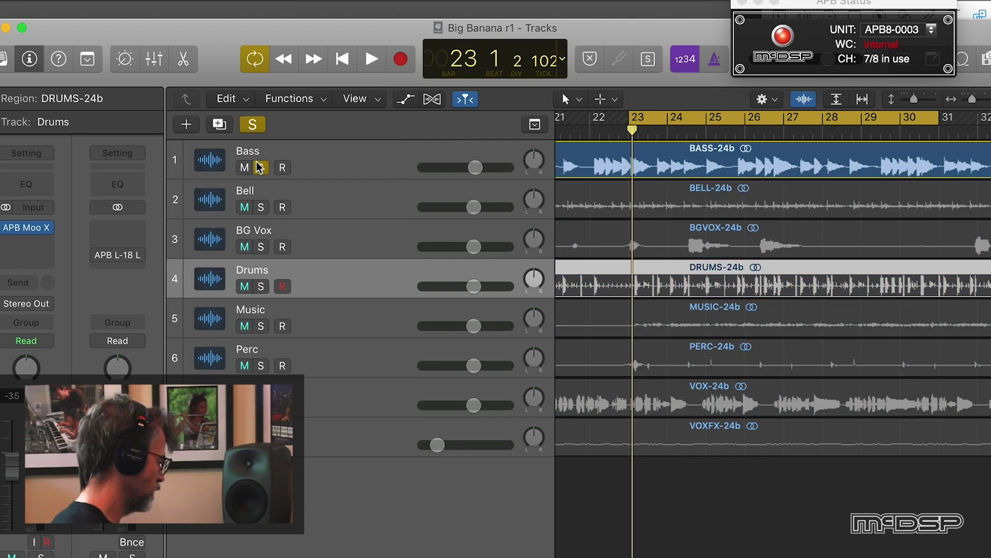
{"action": "left_click", "coordinate": [30, 228]}
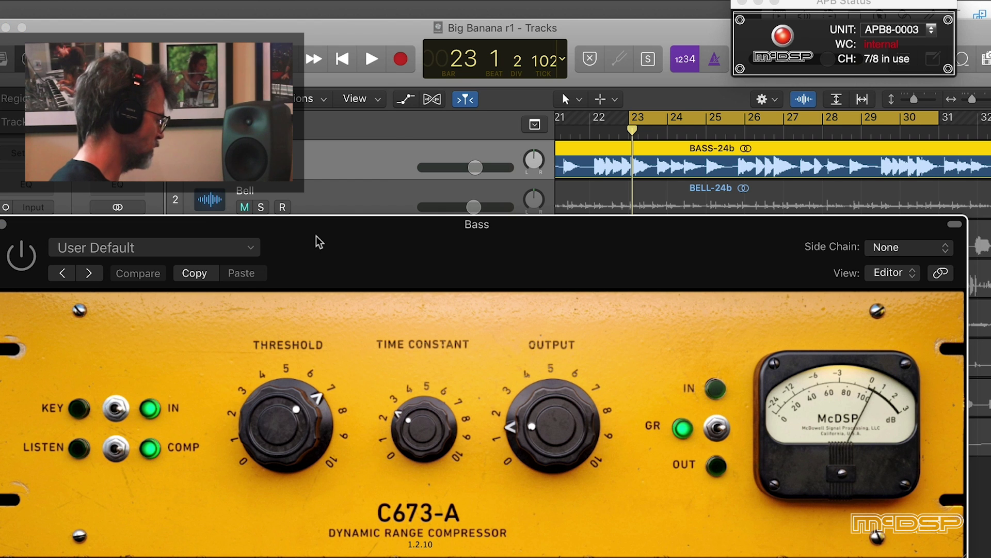
{"action": "left_click_drag", "start_coordinate": [336, 240], "coordinate": [349, 210]}
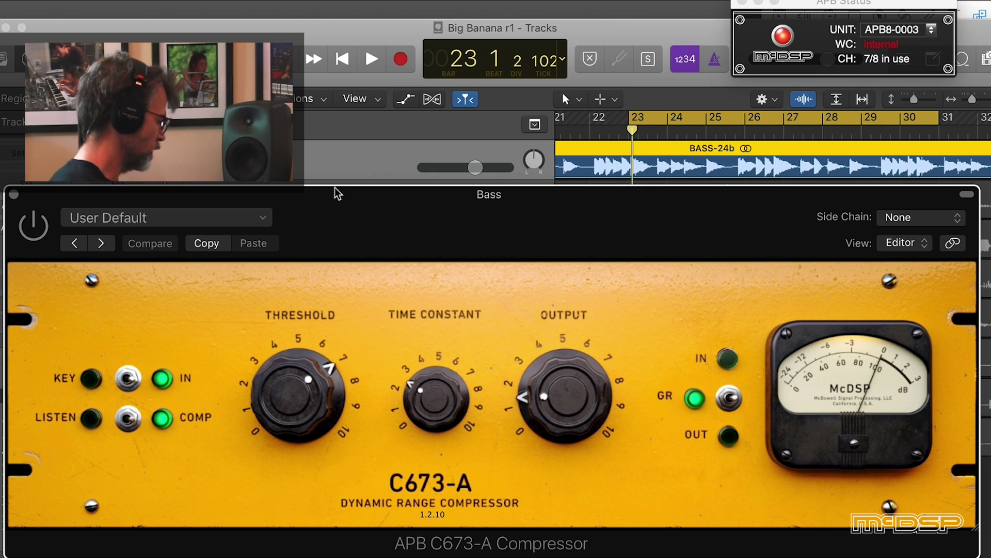
Enable the C673-A compressor during playback, try a much higher output level for saturation, and bring the output back to 10.4.
{"action": "key", "text": "space"}
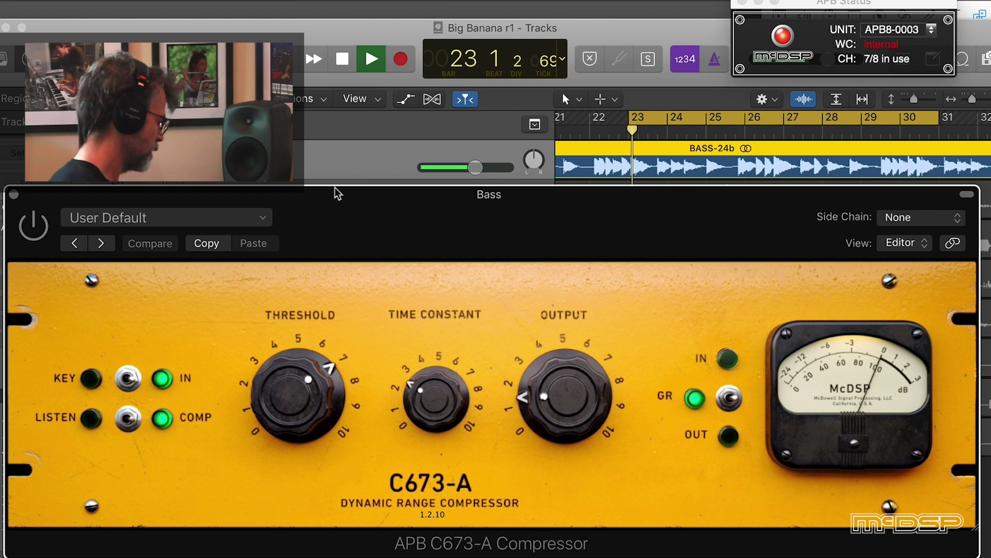
{"action": "left_click", "coordinate": [43, 235]}
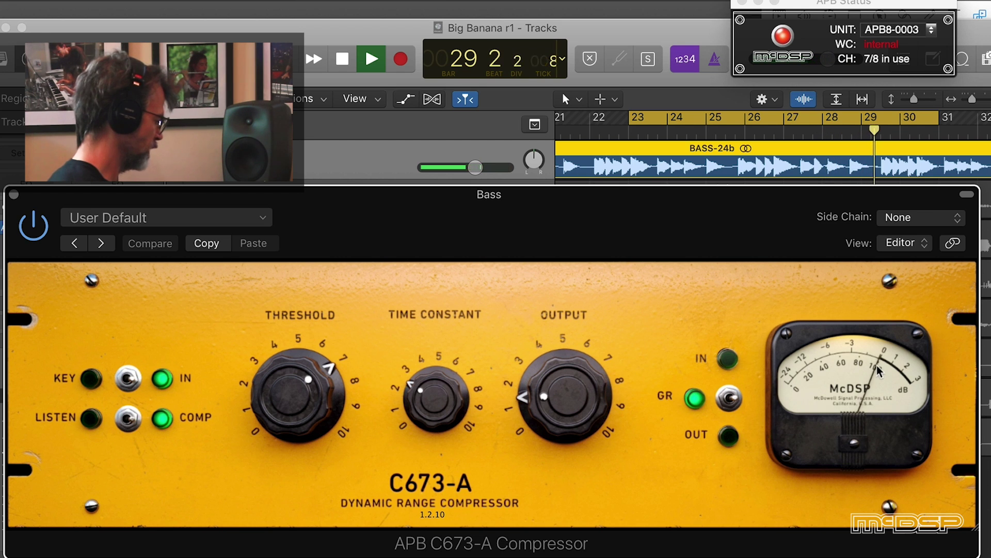
{"action": "left_click_drag", "start_coordinate": [559, 403], "coordinate": [626, 409]}
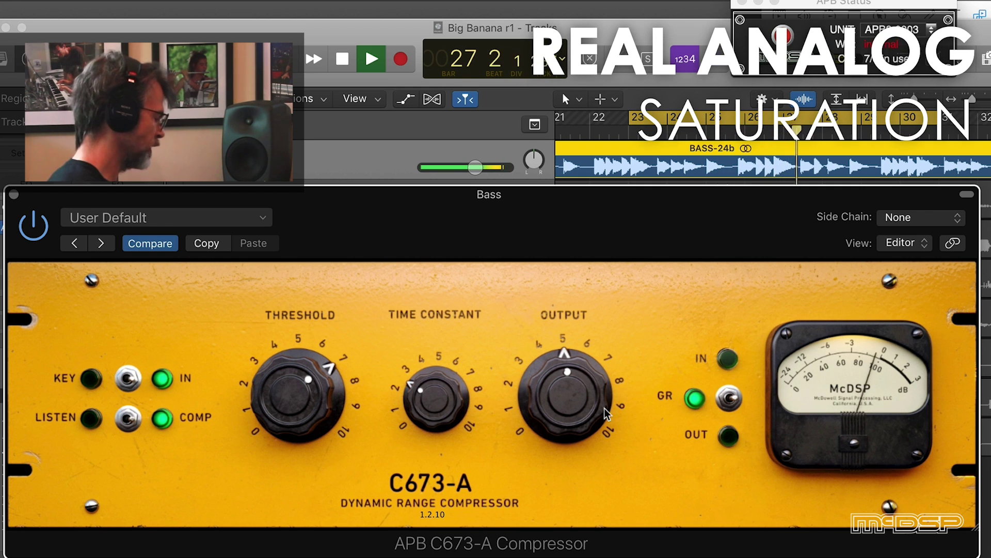
{"action": "left_click_drag", "start_coordinate": [606, 413], "coordinate": [521, 410]}
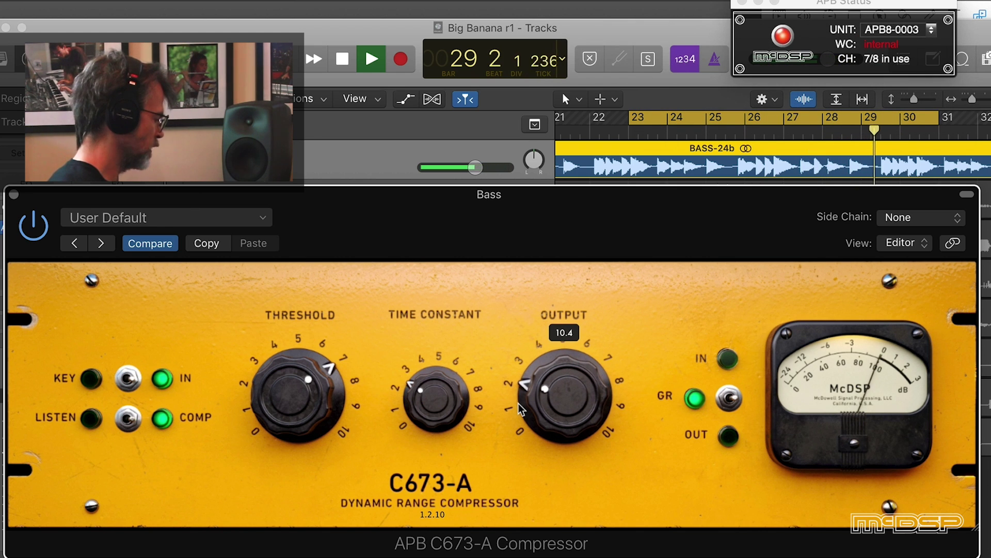
Adjust the C673-A's threshold and set its output to 8.6, comparing the bass with the compressor bypassed and enabled.
{"action": "mouse_move", "coordinate": [313, 384]}
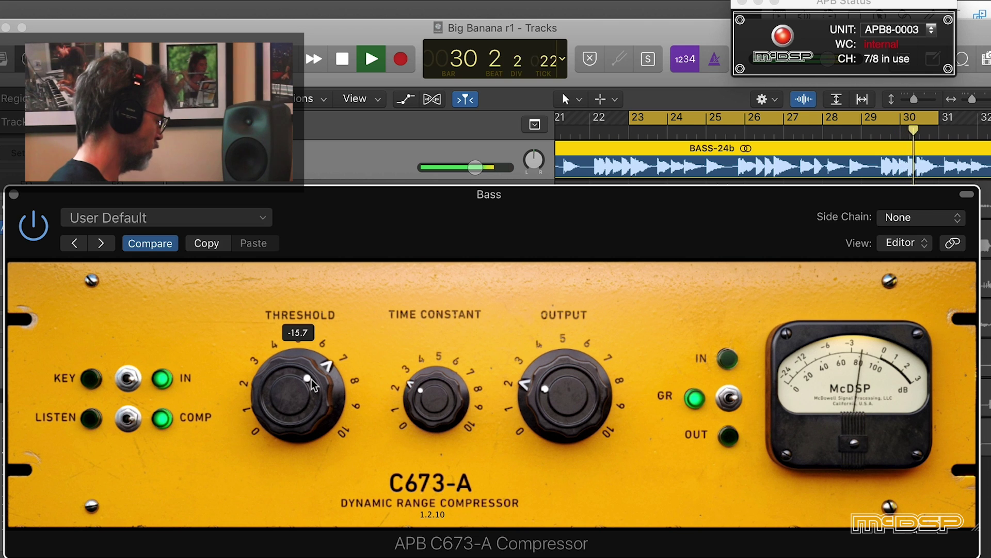
{"action": "left_click_drag", "start_coordinate": [532, 394], "coordinate": [532, 388]}
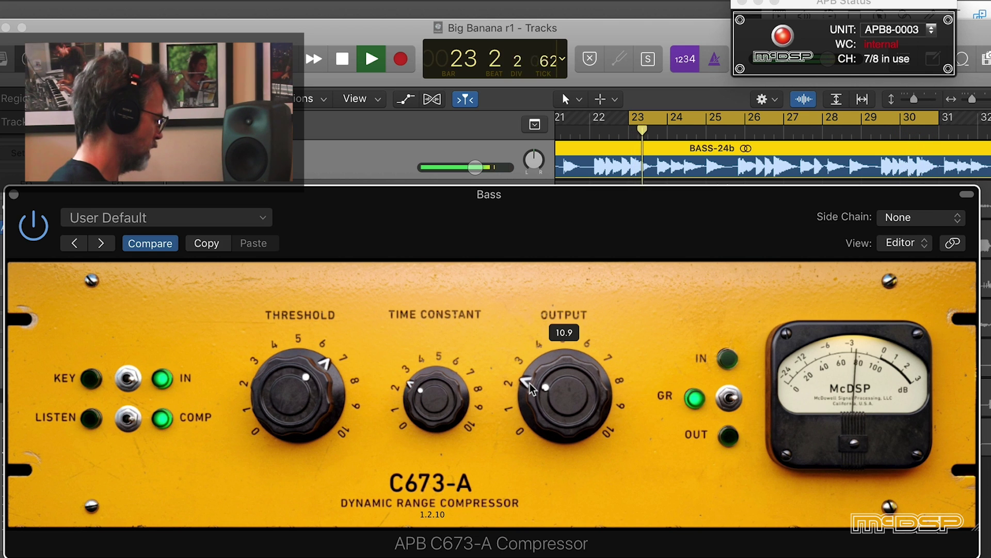
{"action": "left_click", "coordinate": [41, 237]}
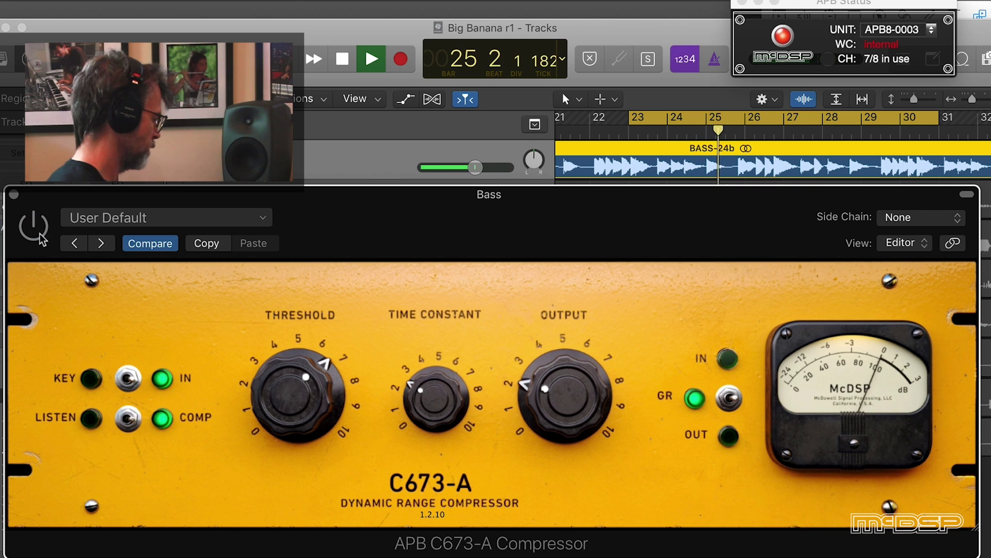
{"action": "left_click", "coordinate": [41, 236]}
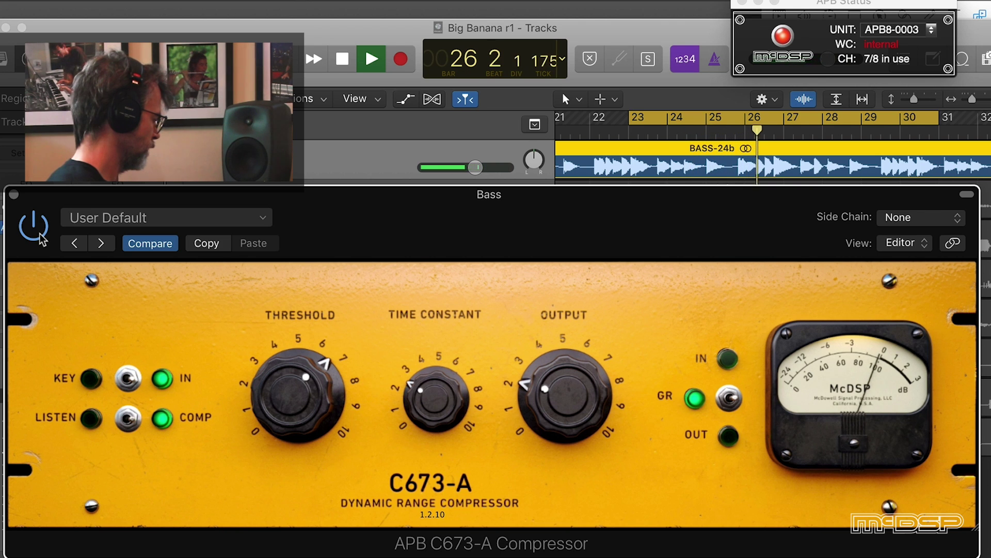
{"action": "mouse_move", "coordinate": [532, 395]}
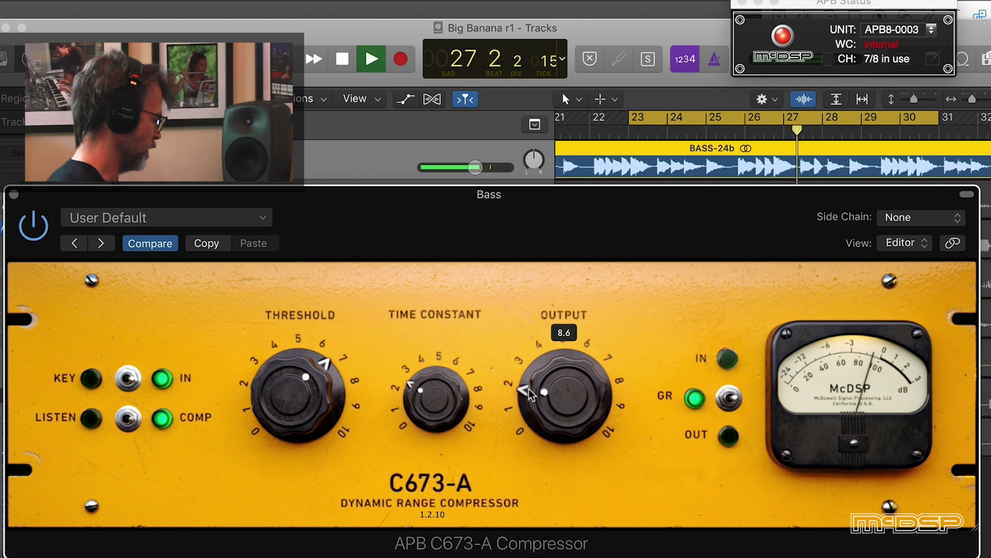
{"action": "left_click", "coordinate": [42, 237]}
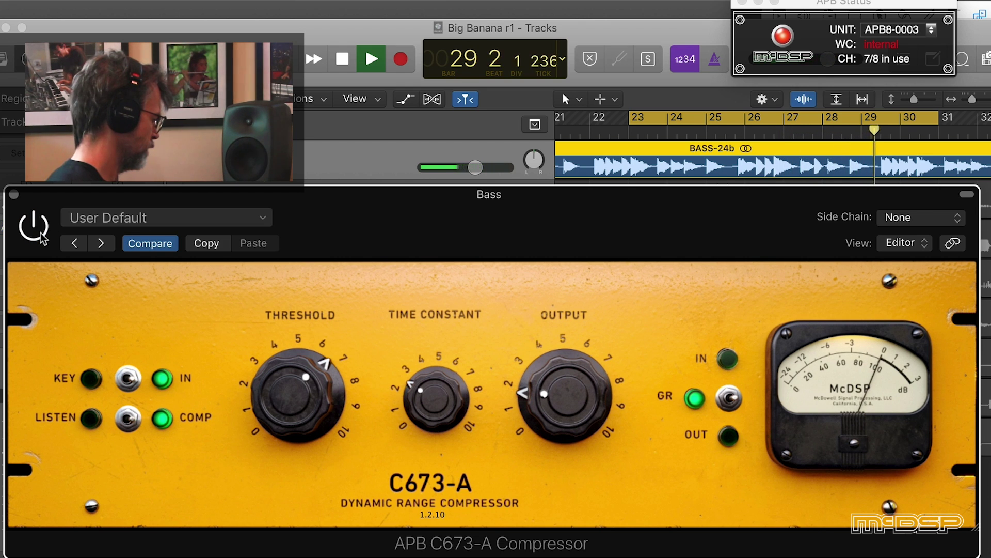
{"action": "left_click", "coordinate": [41, 234]}
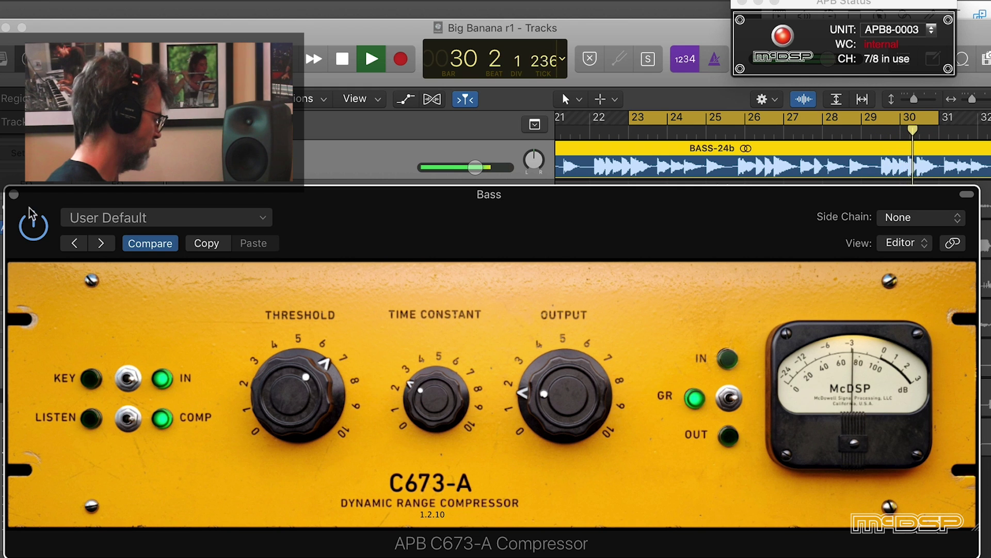
Close the bass compressor, unsolo the Bass track and select the Vox track.
{"action": "left_click", "coordinate": [14, 194]}
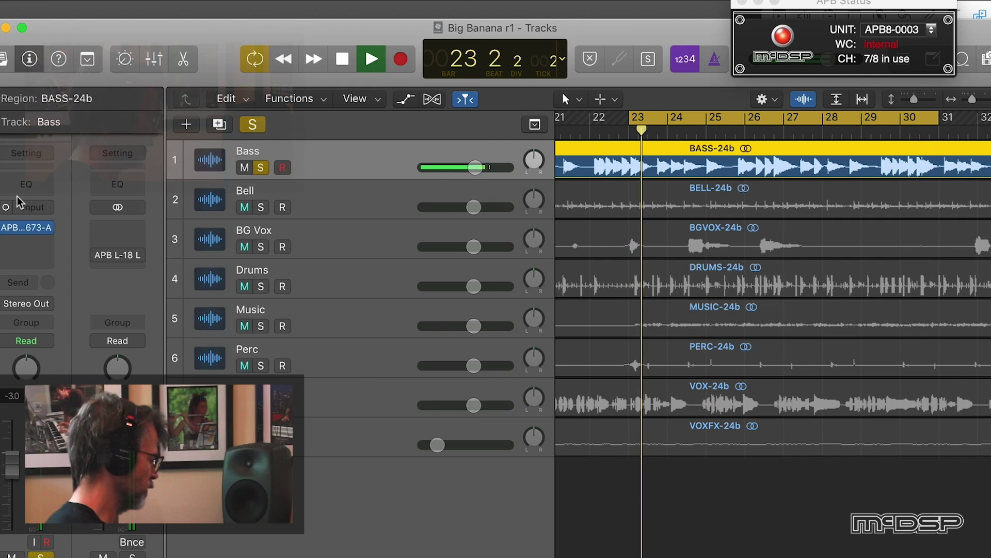
{"action": "left_click", "coordinate": [261, 168]}
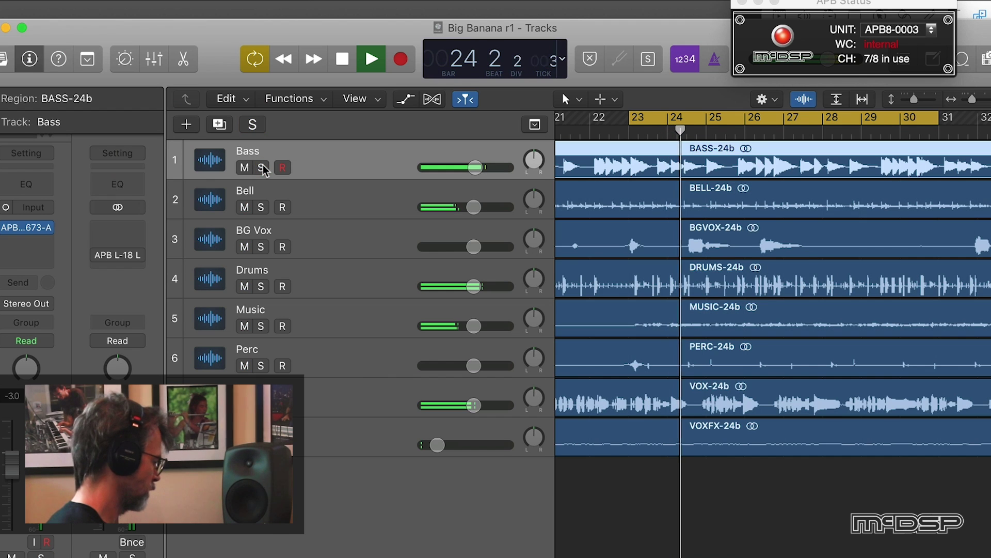
{"action": "left_click", "coordinate": [349, 397]}
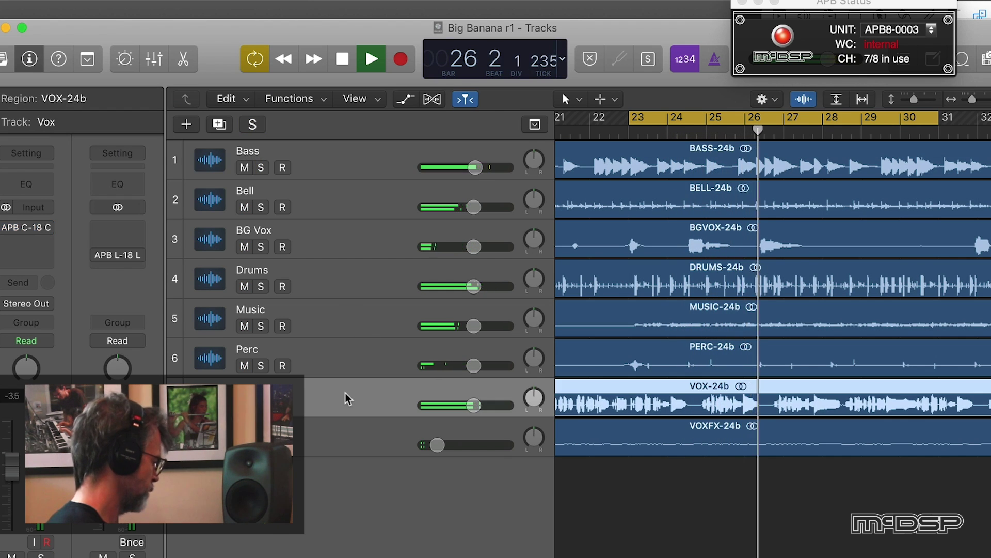
Open the Vox track's APB C-18 compressor, switch off its Bite option and enable the plug-in.
{"action": "mouse_move", "coordinate": [23, 231]}
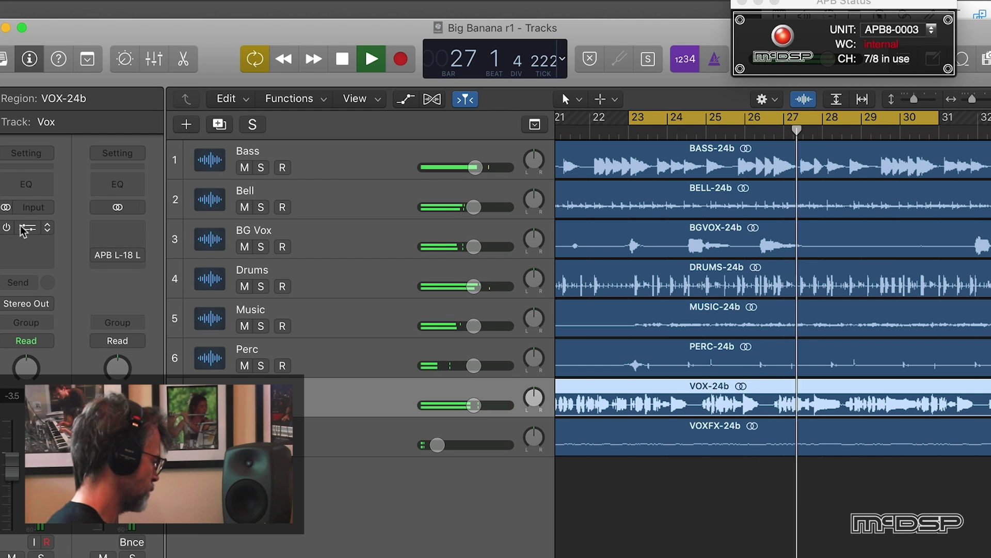
{"action": "left_click", "coordinate": [23, 230]}
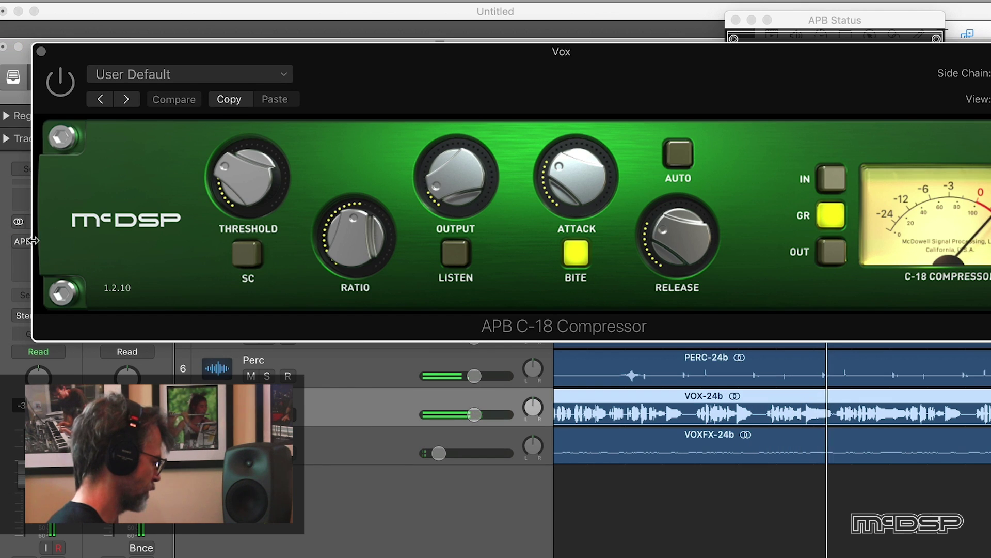
{"action": "left_click_drag", "start_coordinate": [253, 60], "coordinate": [217, 134]}
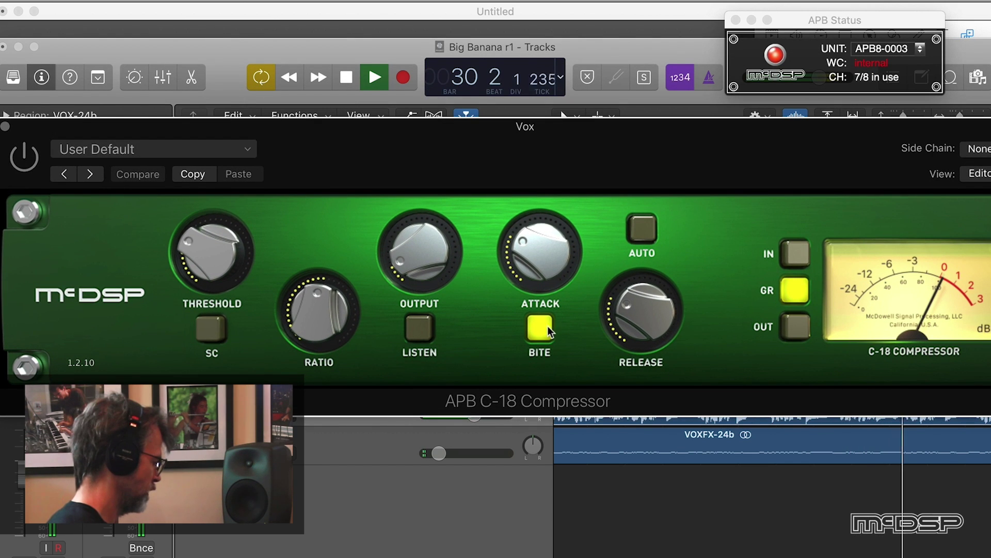
{"action": "left_click", "coordinate": [545, 326]}
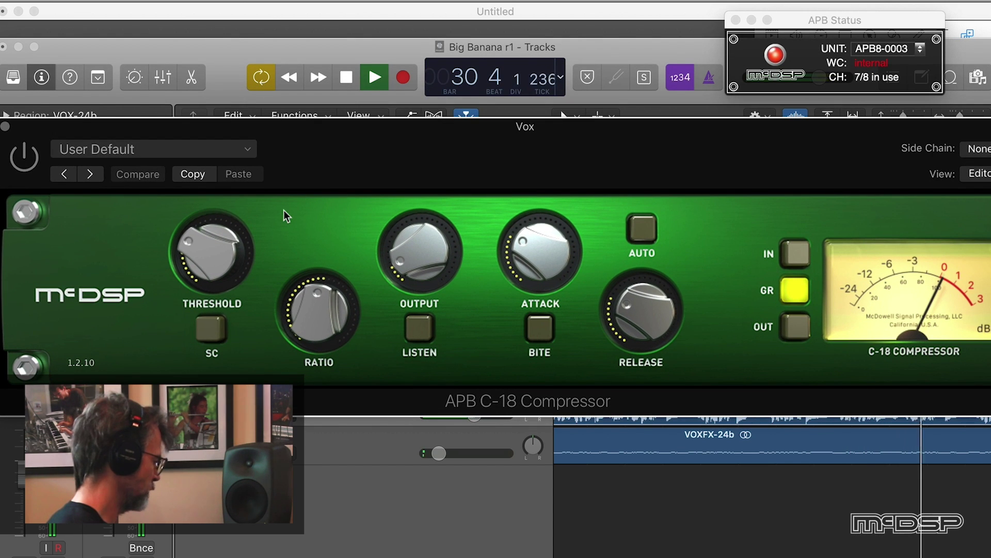
{"action": "left_click", "coordinate": [30, 161]}
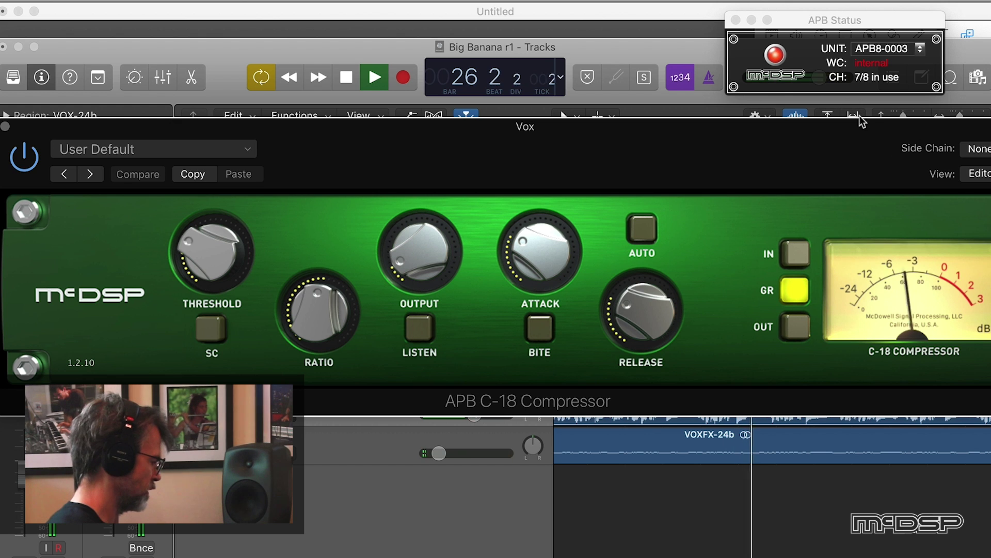
Reposition and shrink the C-18 compressor window so all its controls show, and switch on Bite for the vocal.
{"action": "left_click_drag", "start_coordinate": [863, 137], "coordinate": [792, 138]}
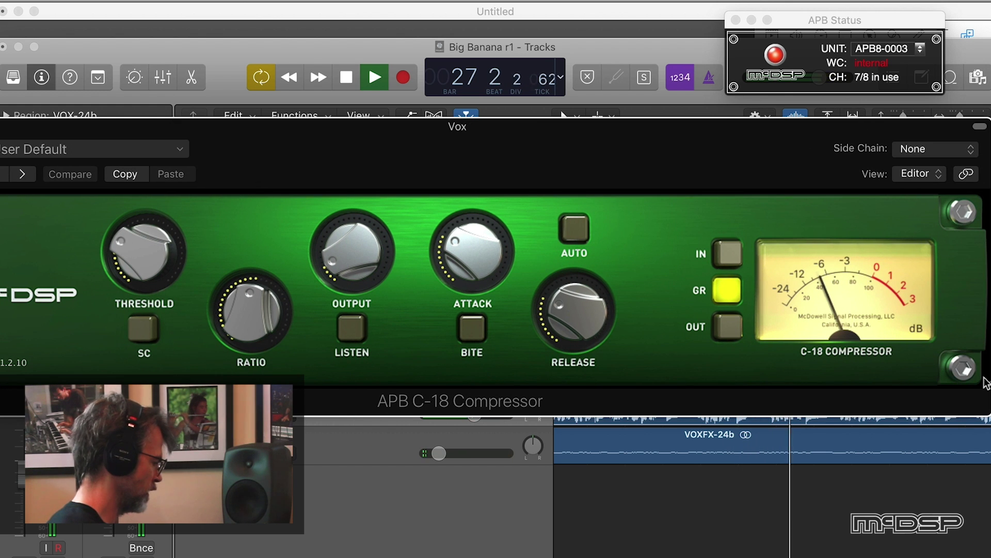
{"action": "left_click_drag", "start_coordinate": [986, 382], "coordinate": [940, 377]}
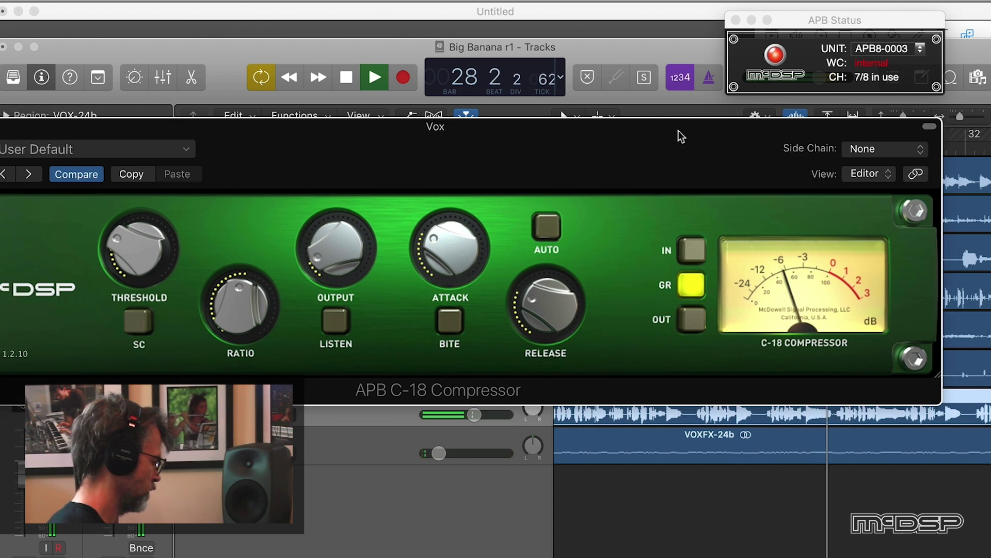
{"action": "left_click_drag", "start_coordinate": [681, 136], "coordinate": [736, 151]}
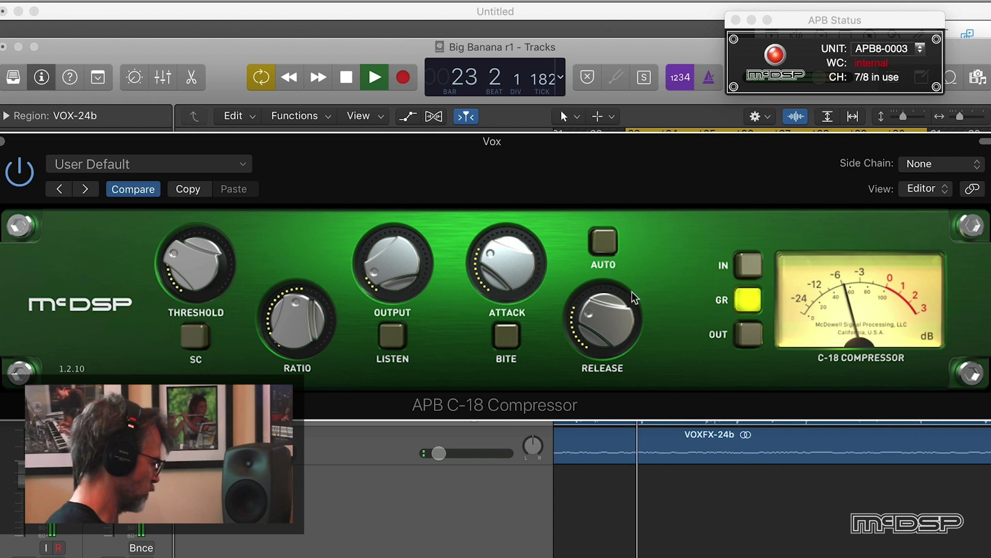
{"action": "left_click", "coordinate": [507, 337]}
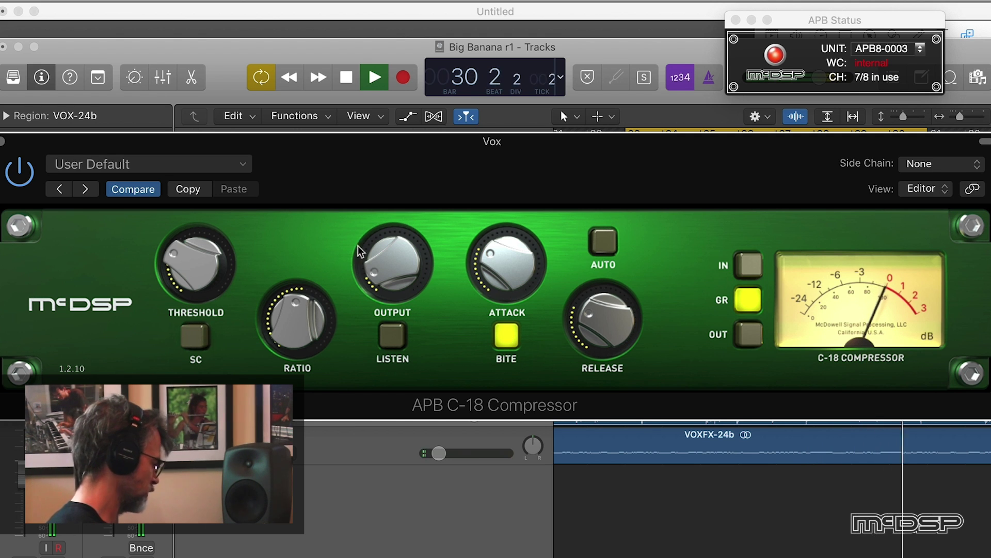
Compare the vocal with the C-18 compressor bypassed and enabled during playback, and check its output level.
{"action": "left_click", "coordinate": [25, 175]}
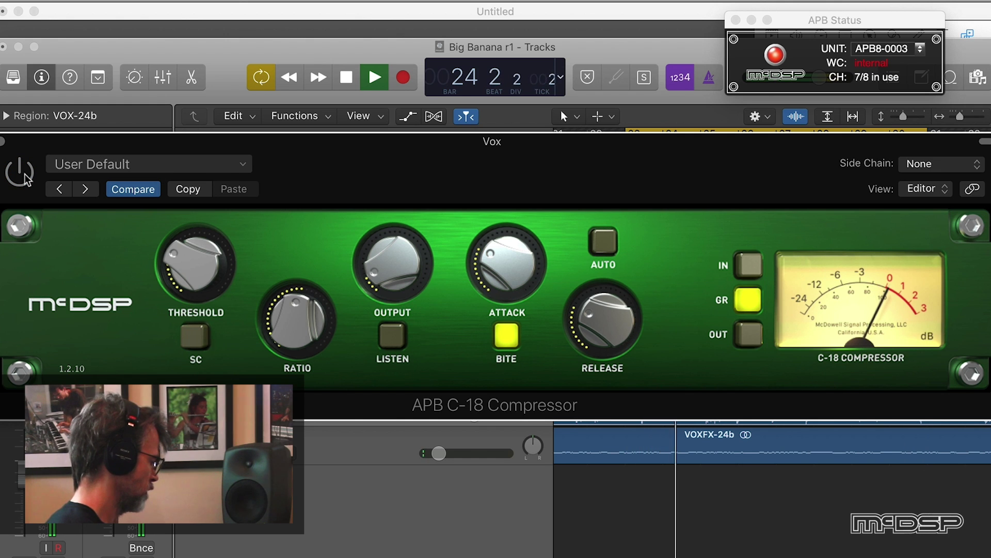
{"action": "left_click", "coordinate": [20, 173]}
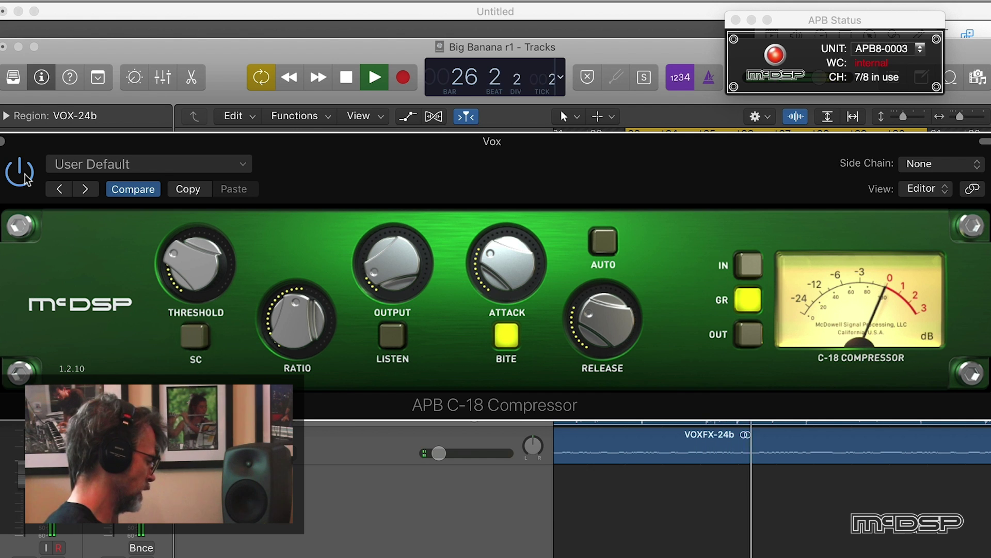
{"action": "left_click", "coordinate": [23, 174]}
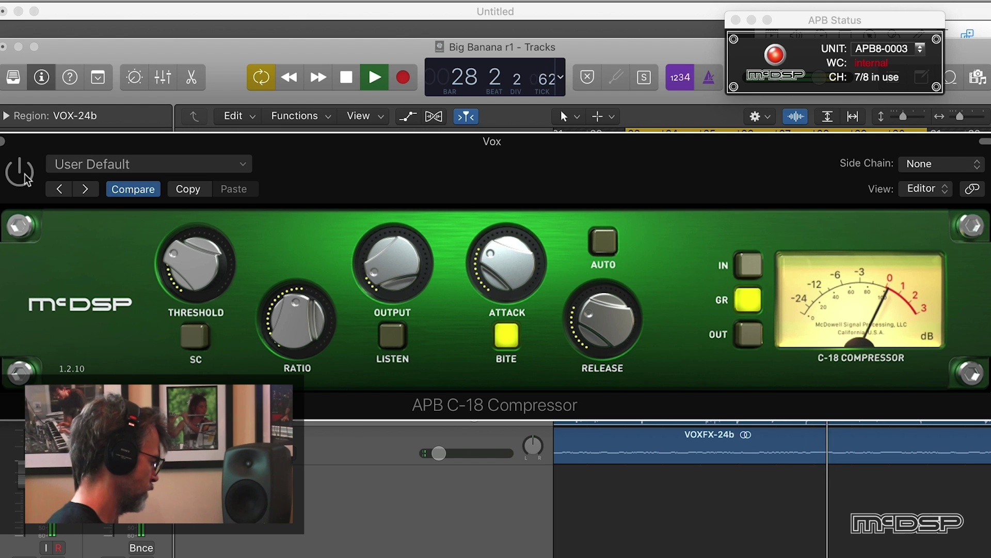
{"action": "left_click", "coordinate": [24, 175]}
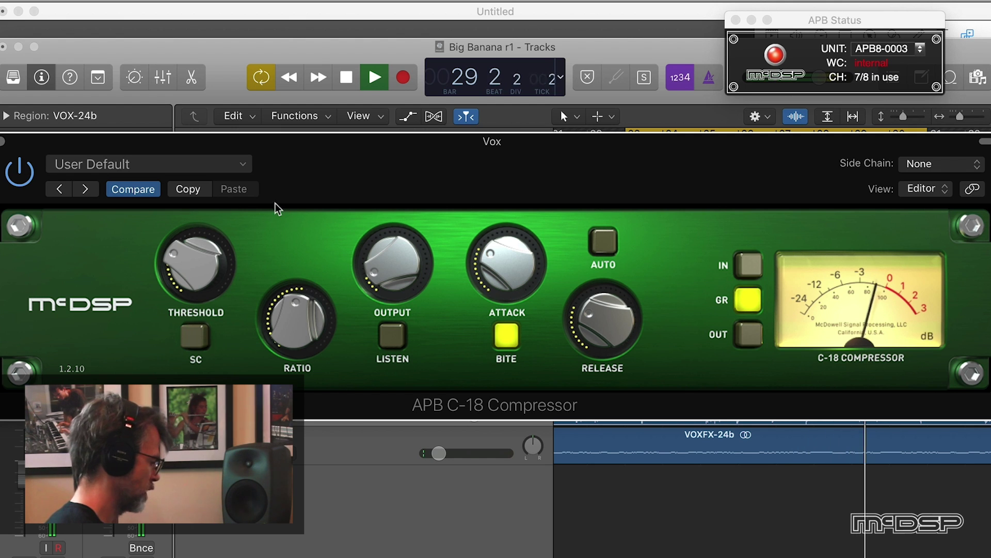
{"action": "mouse_move", "coordinate": [389, 273]}
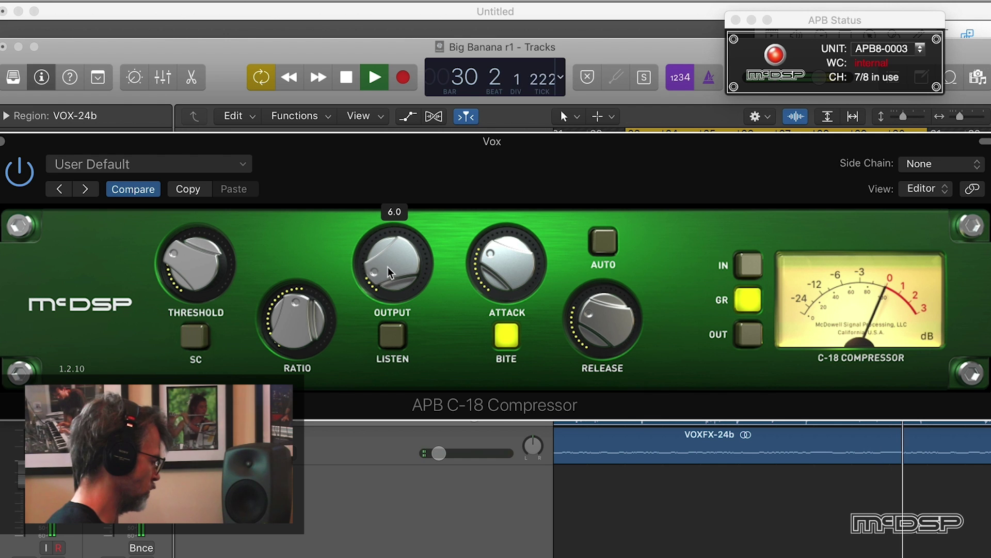
{"action": "scroll", "coordinate": [390, 272], "scroll_direction": "up", "scroll_amount": 4}
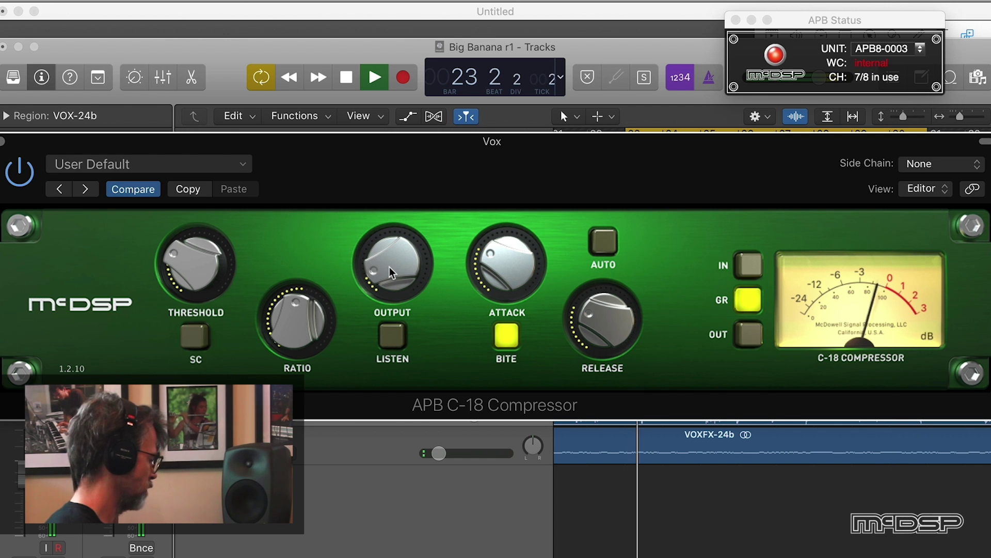
Close the vocal compressor, and open and enable the APB L-18 limiter on the stereo output.
{"action": "key", "text": "super+w"}
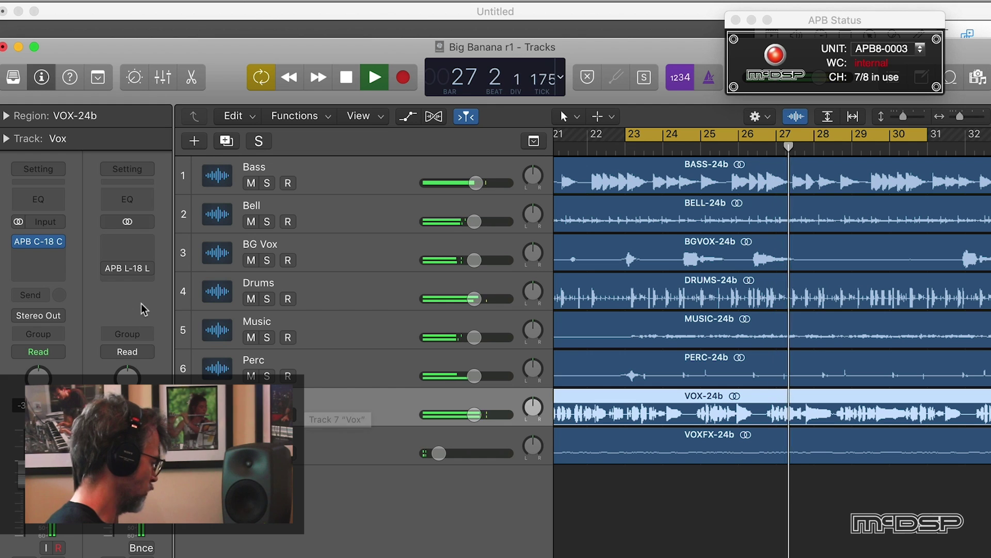
{"action": "mouse_move", "coordinate": [129, 271]}
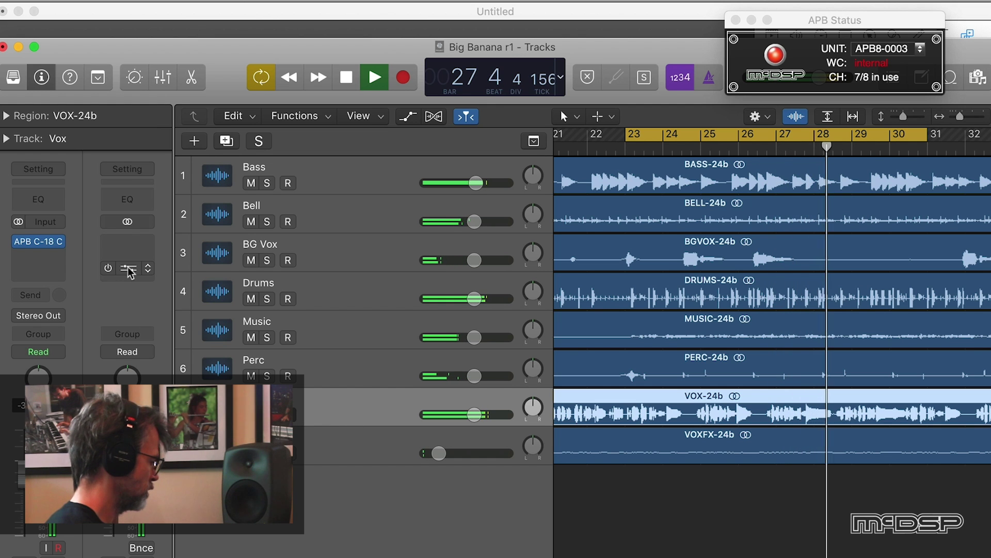
{"action": "left_click", "coordinate": [129, 269]}
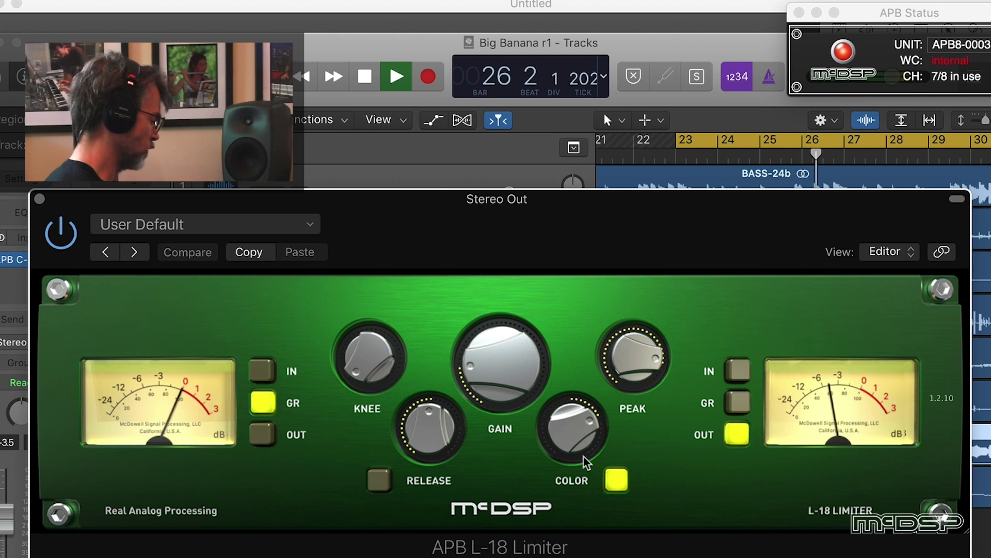
Try the L-18 limiter's Color at 100.0 and return it to its lower setting.
{"action": "mouse_move", "coordinate": [588, 427]}
{"action": "left_click_drag", "start_coordinate": [589, 427], "coordinate": [665, 456]}
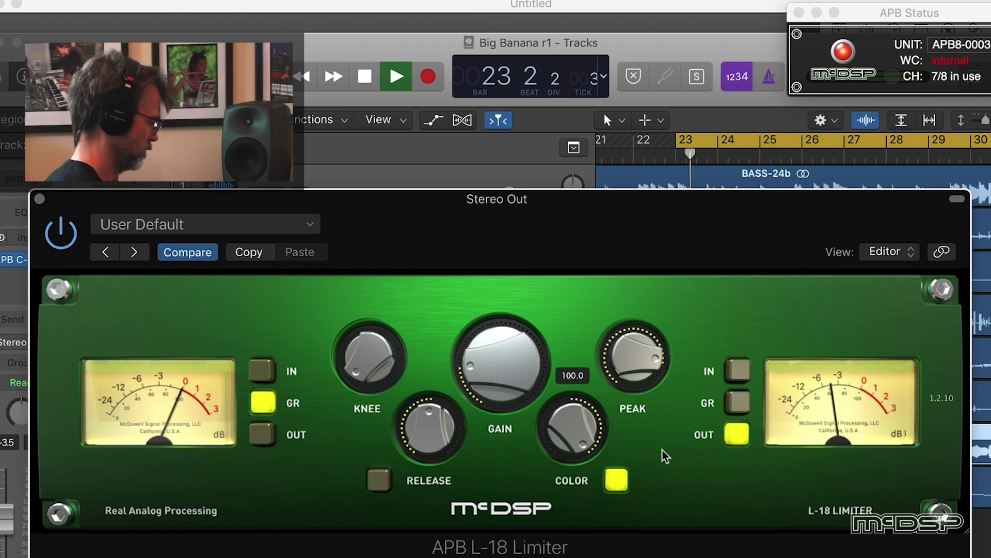
{"action": "left_click_drag", "start_coordinate": [664, 455], "coordinate": [612, 464]}
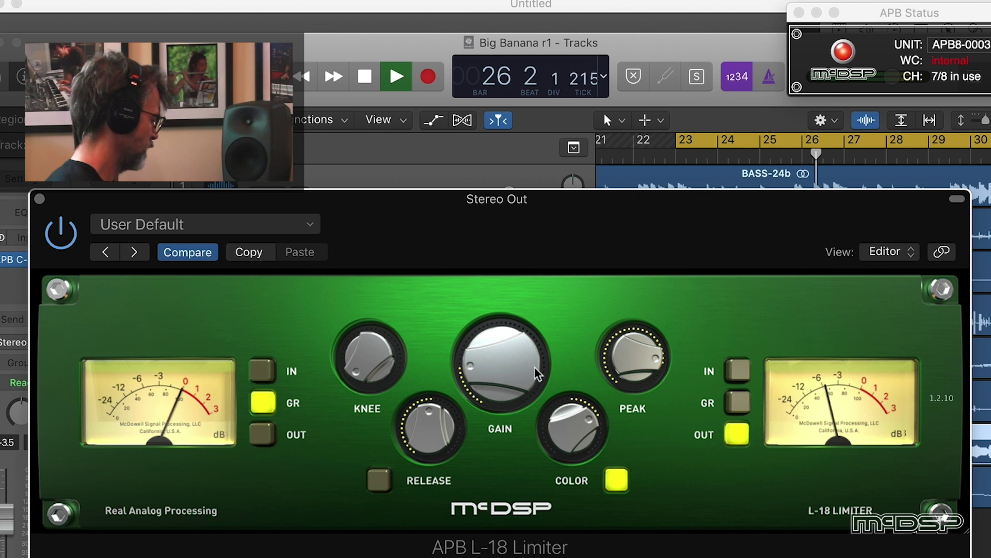
{"action": "left_click_drag", "start_coordinate": [489, 371], "coordinate": [506, 387]}
Compare the full mix with the L-18 limiter bypassed and enabled.
{"action": "left_click", "coordinate": [65, 243]}
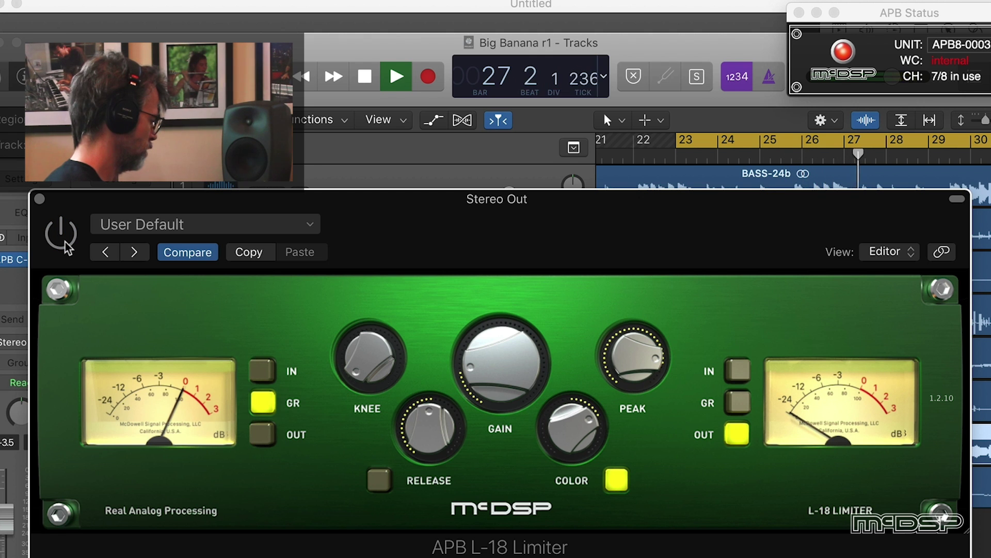
{"action": "left_click", "coordinate": [65, 243]}
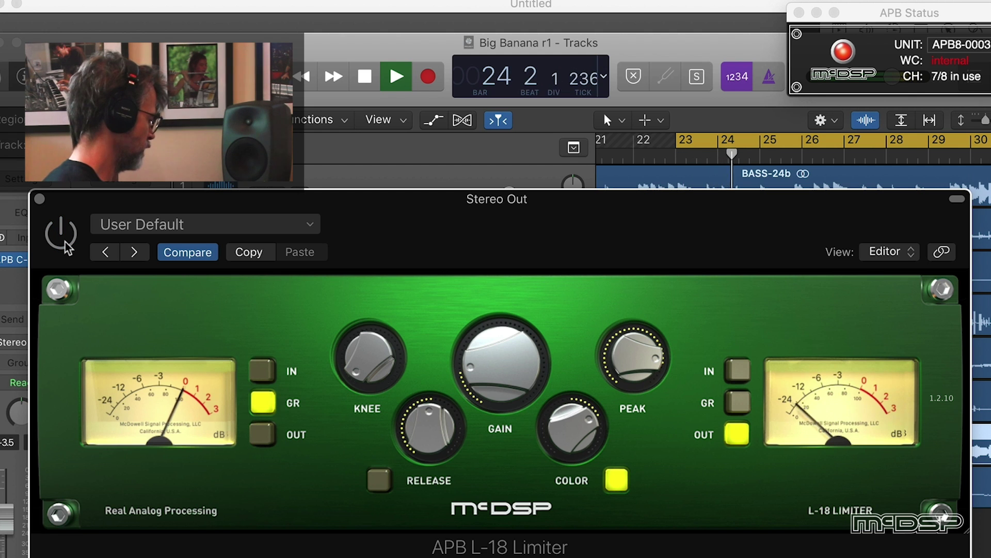
{"action": "left_click", "coordinate": [62, 235]}
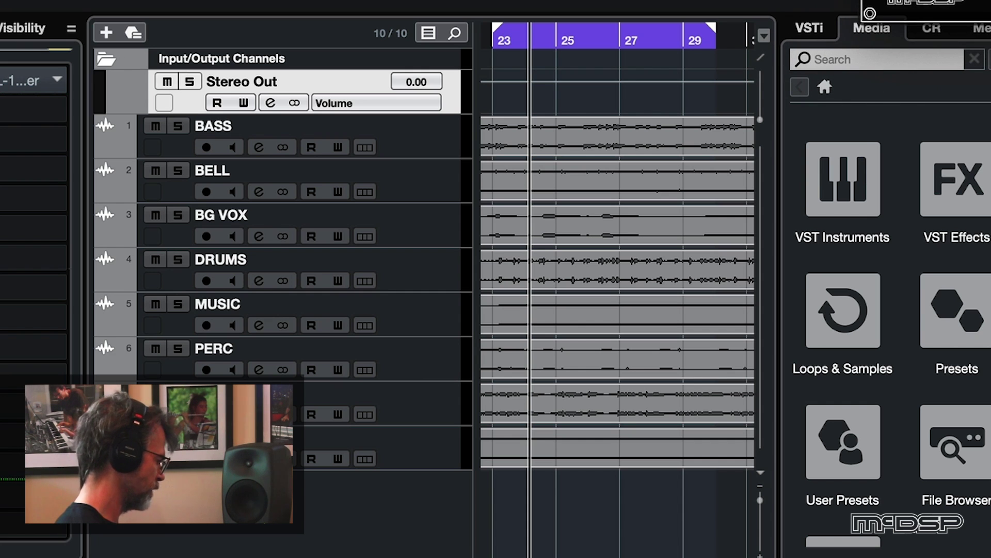
Switch to the Big_Banana_r1 project in Cubase and play the mix with the plug-ins bypassed.
{"action": "left_click", "coordinate": [31, 81]}
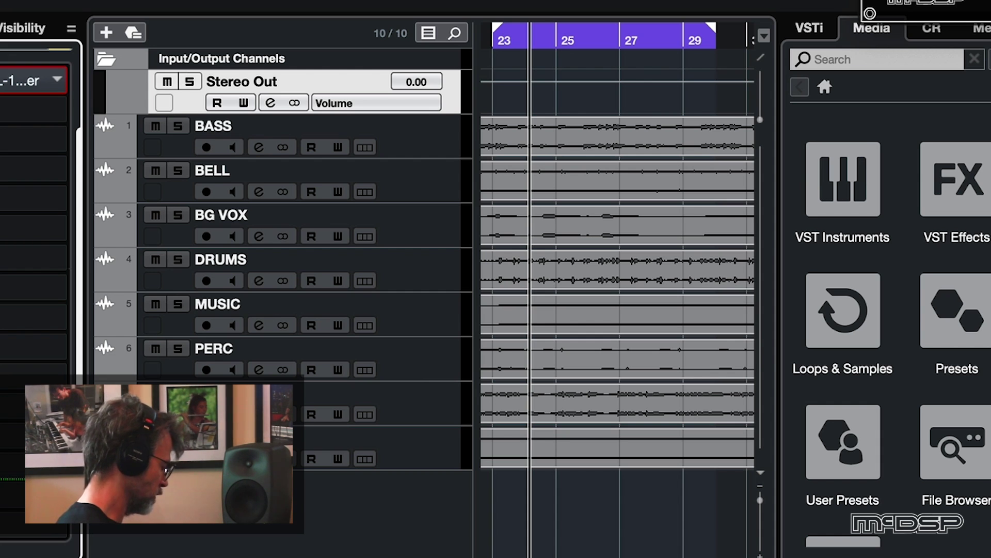
{"action": "key", "text": "space"}
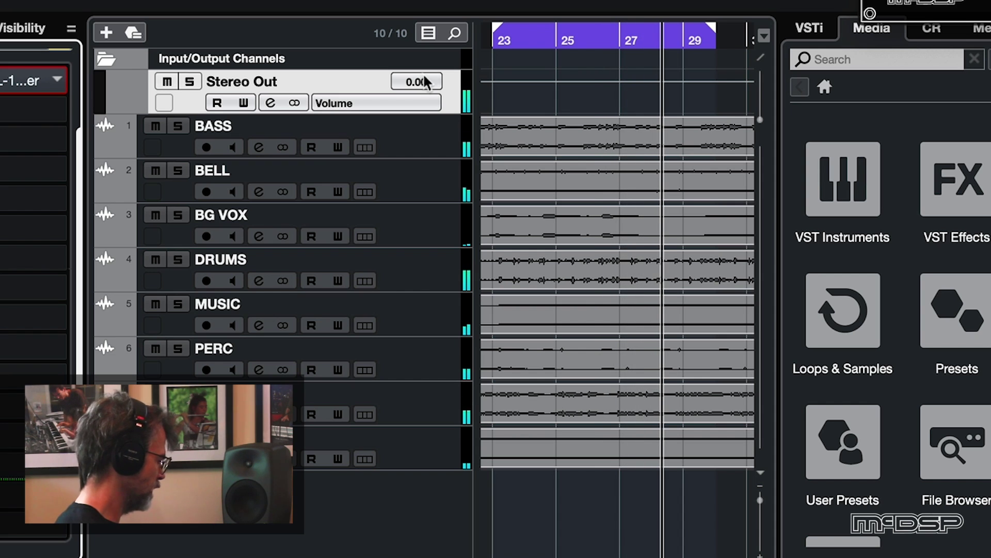
Select the BASS track, open its C673-A compressor with the bypass off, and close the plug-in window.
{"action": "left_click", "coordinate": [418, 132]}
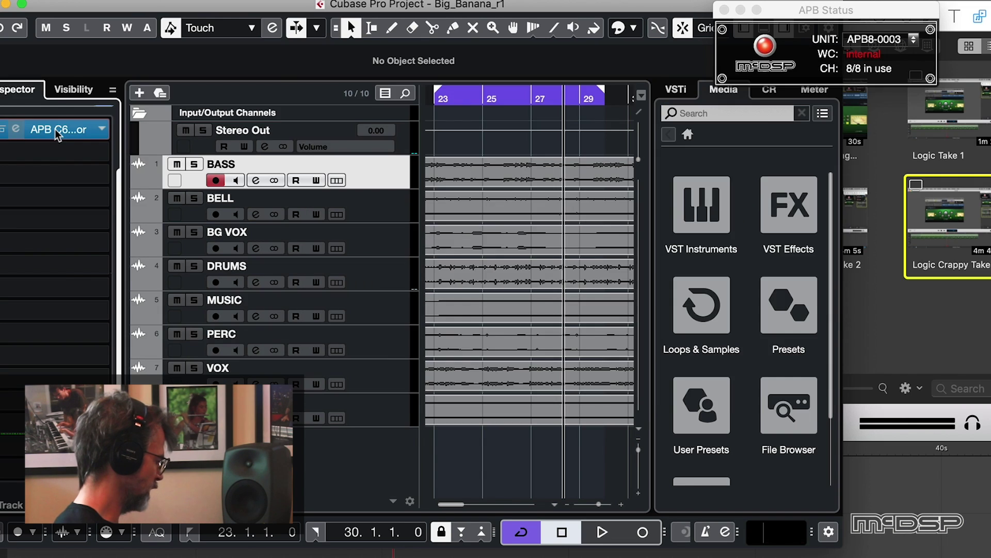
{"action": "left_click", "coordinate": [1, 85]}
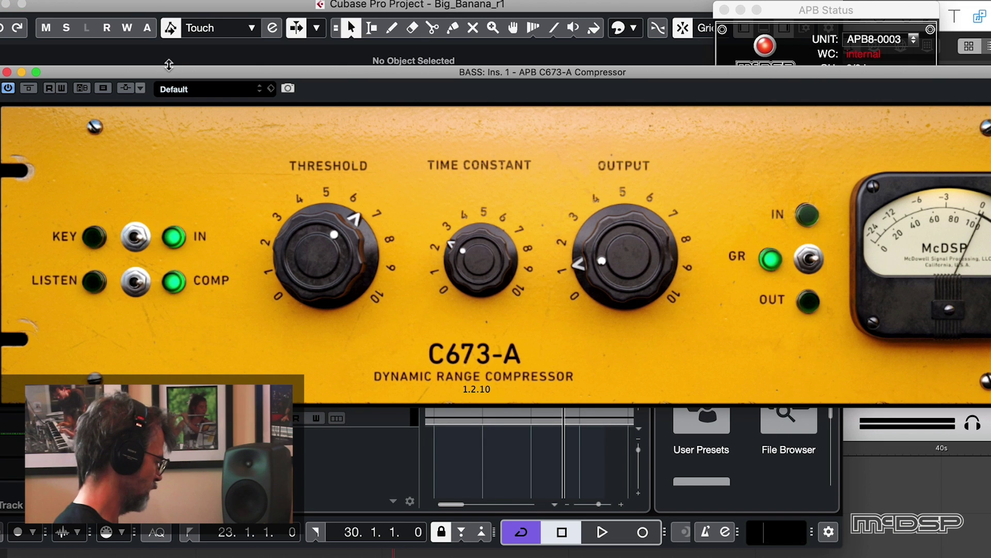
{"action": "left_click", "coordinate": [7, 72]}
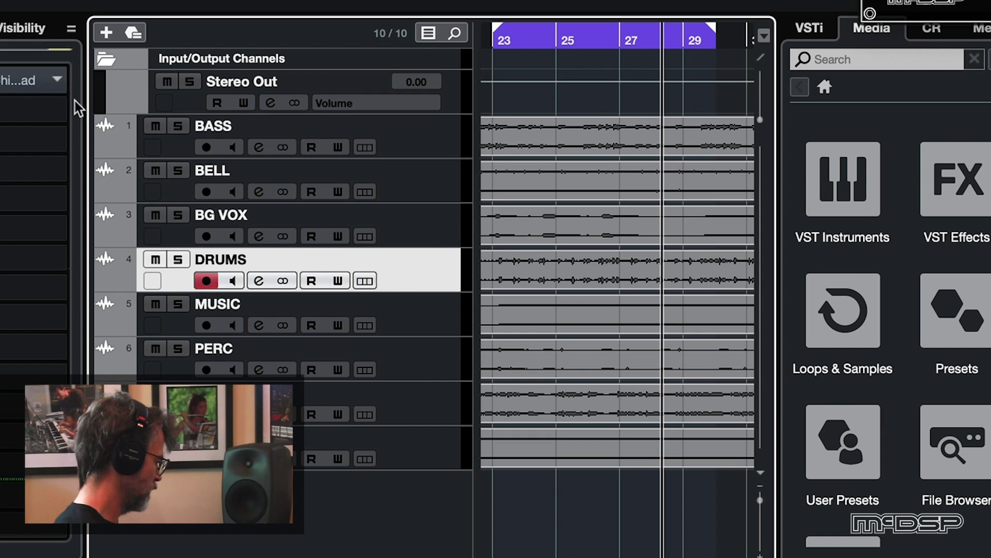
Take the DRUMS track's ChickenHead compressor out of bypass, close it, and open the VOX track's C-18 compressor.
{"action": "left_click", "coordinate": [2, 83]}
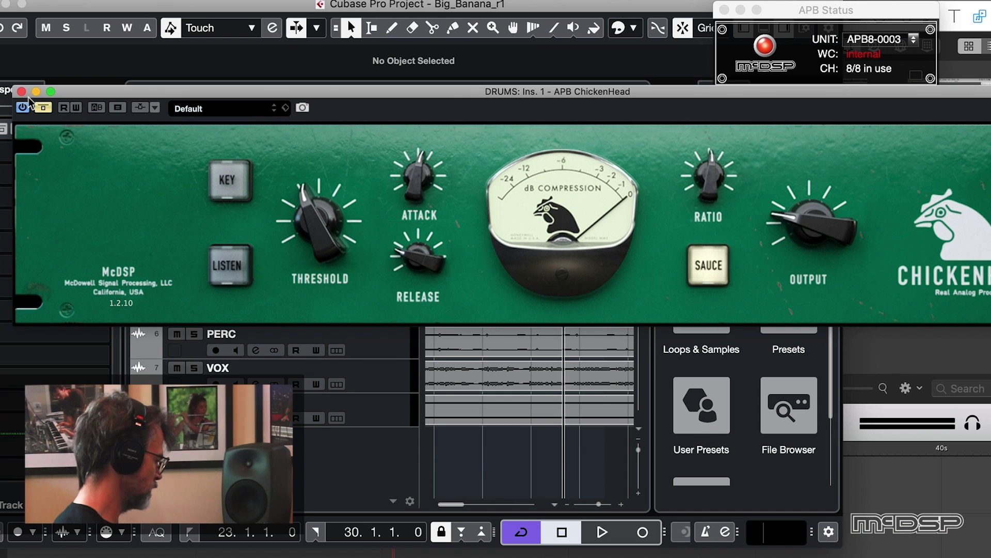
{"action": "left_click", "coordinate": [43, 108]}
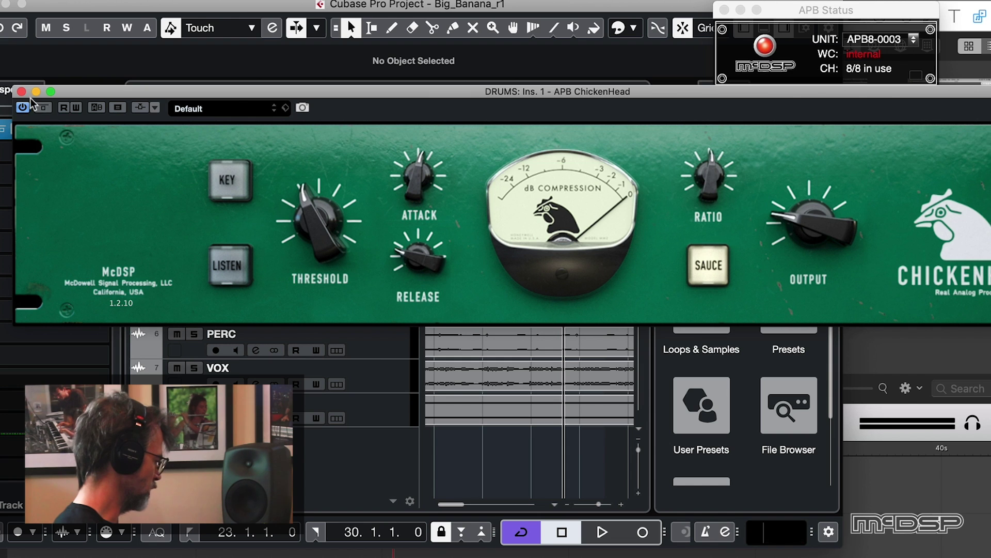
{"action": "left_click", "coordinate": [21, 92]}
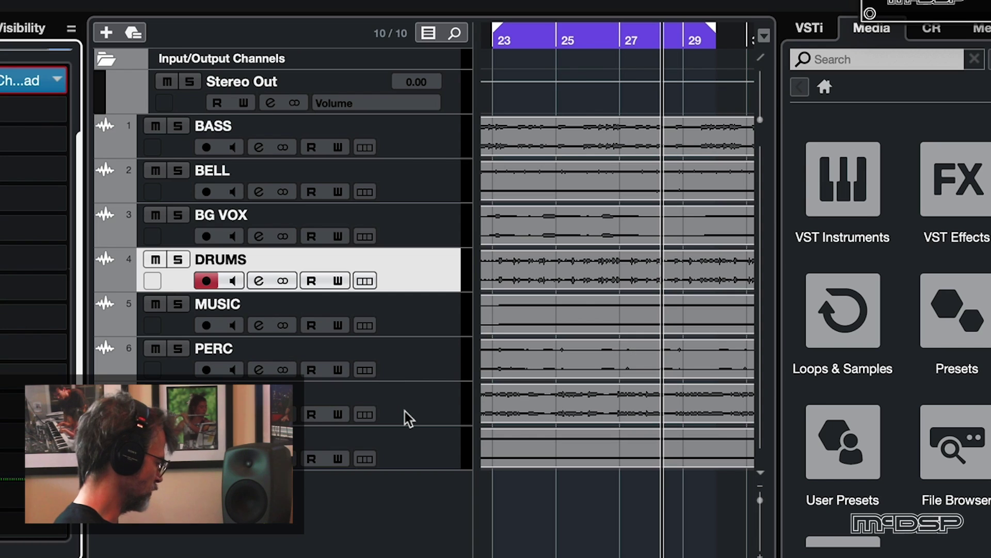
{"action": "left_click", "coordinate": [408, 418]}
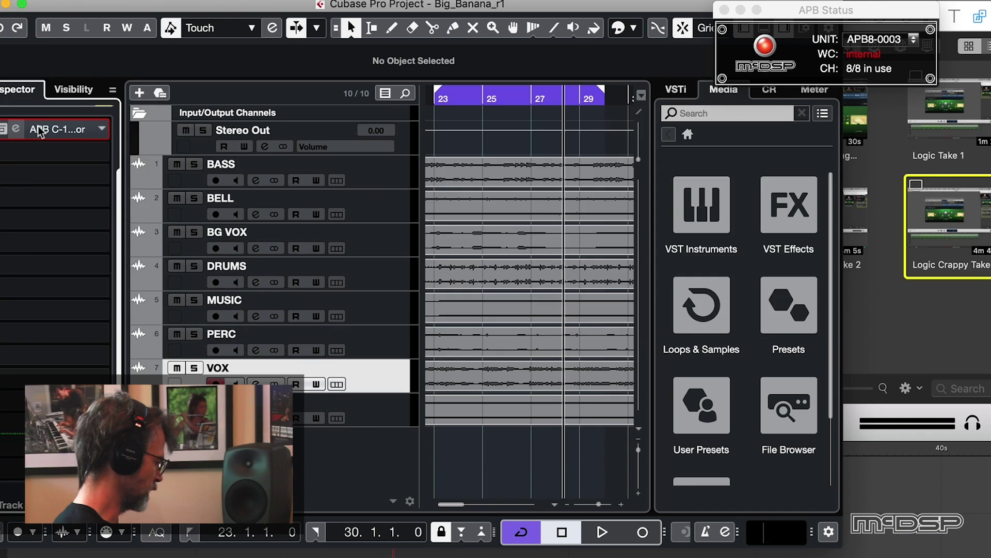
{"action": "left_click", "coordinate": [36, 80]}
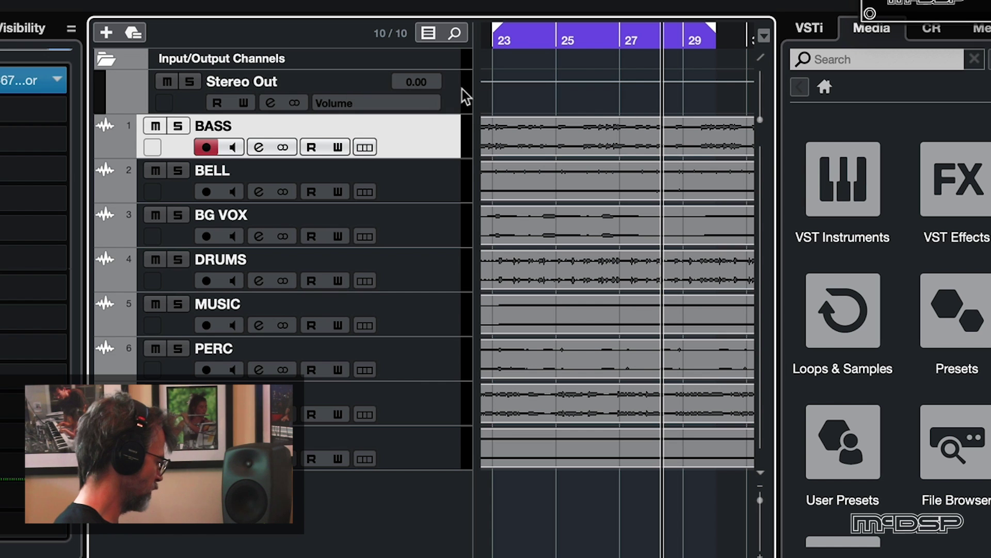
Select the Stereo Out channel, open its L-18 limiter and take it out of bypass.
{"action": "left_click", "coordinate": [406, 143]}
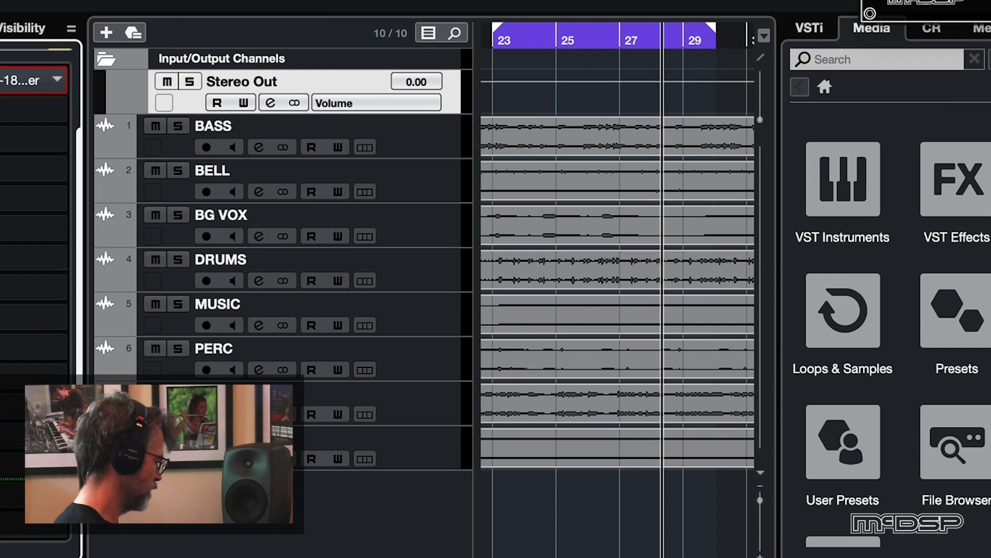
{"action": "left_click", "coordinate": [31, 80]}
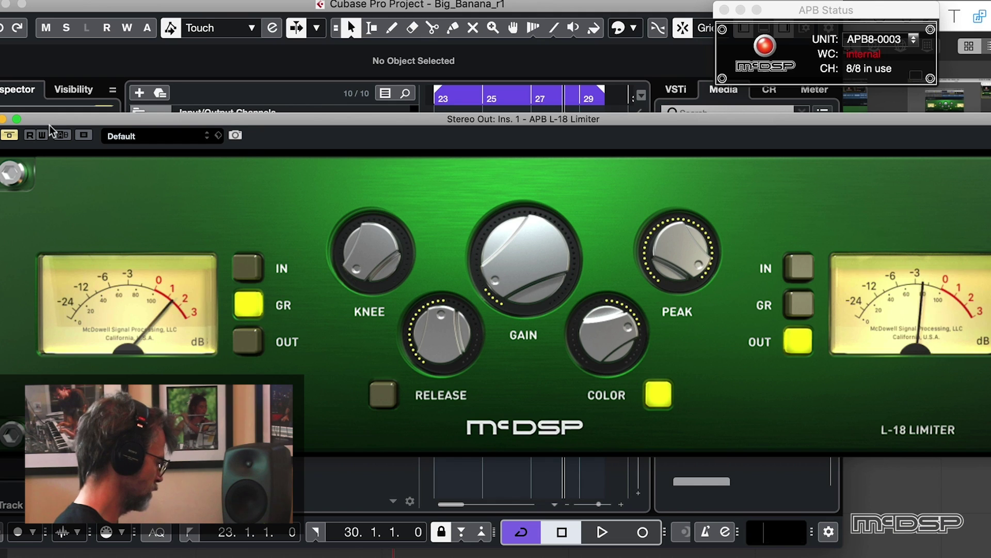
{"action": "left_click", "coordinate": [9, 136]}
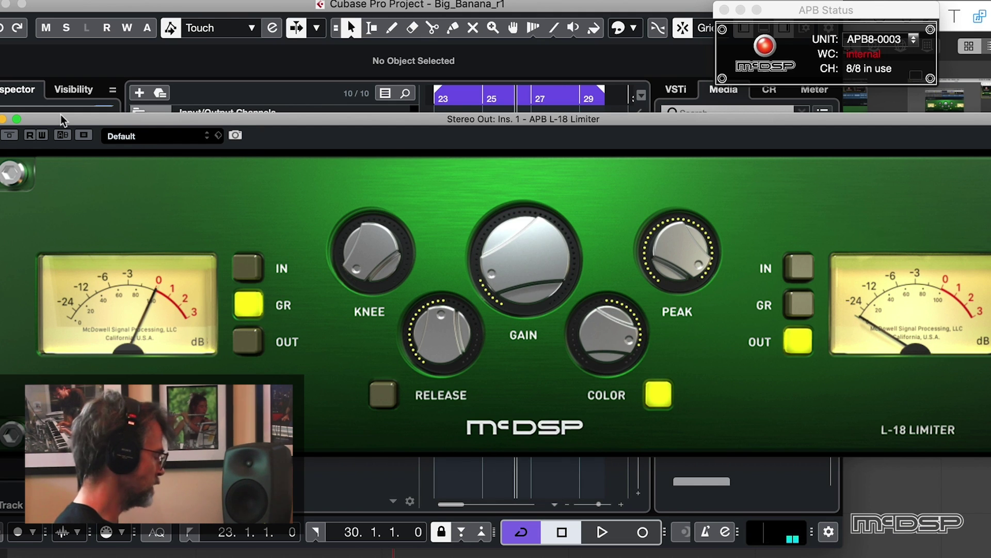
Play the mix, comparing it with the Stereo Out limiter bypassed and active, and stop with the limiter active.
{"action": "left_click", "coordinate": [9, 136]}
{"action": "key", "text": "space"}
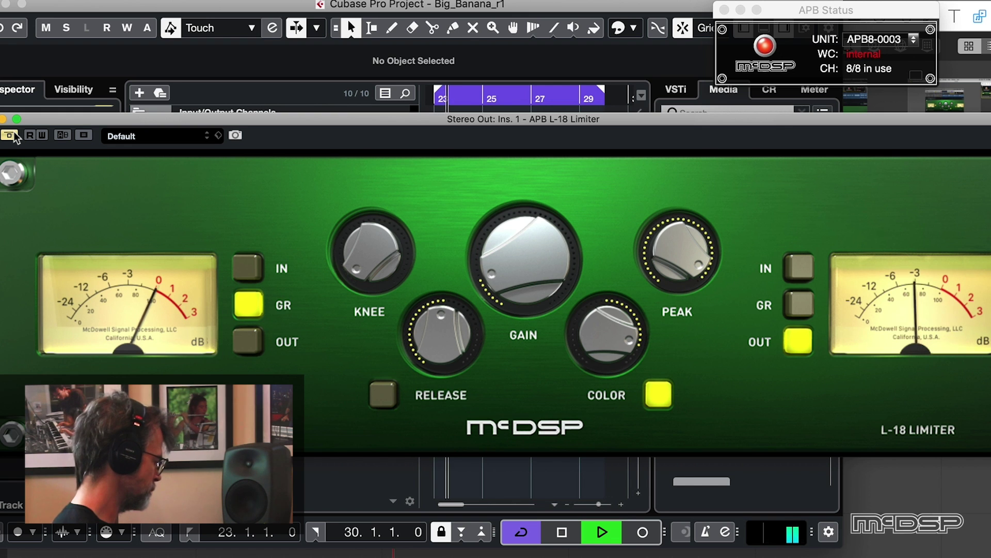
{"action": "left_click", "coordinate": [9, 136]}
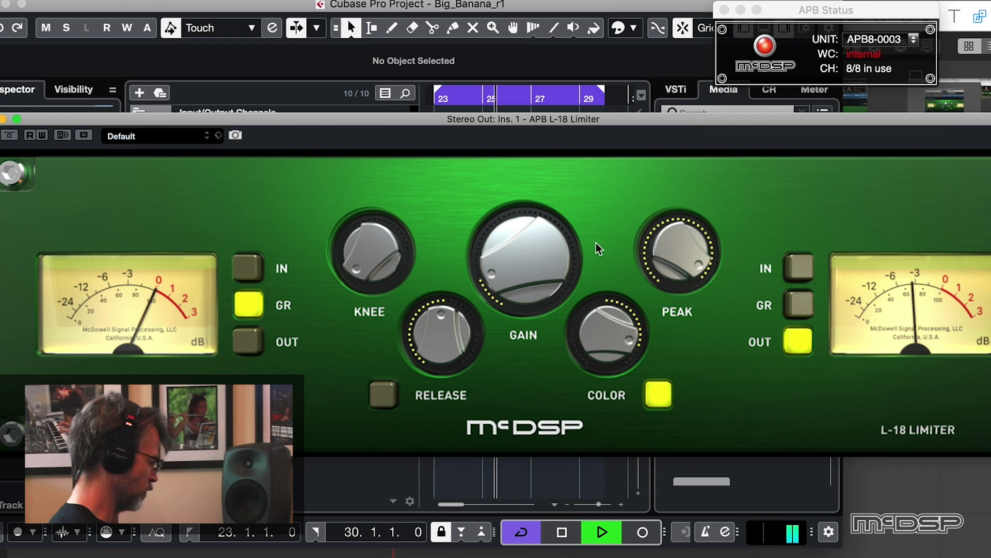
{"action": "left_click", "coordinate": [10, 136]}
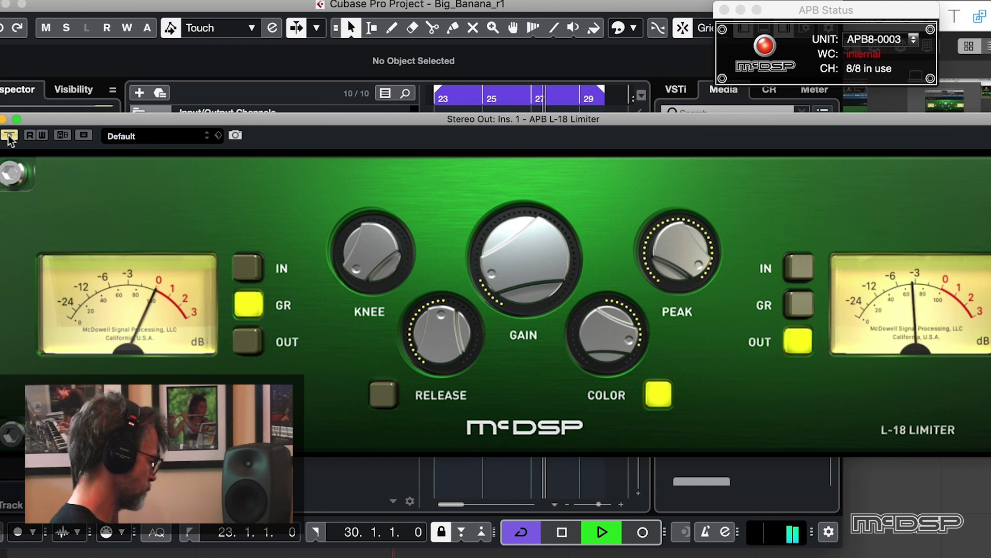
{"action": "left_click", "coordinate": [9, 136]}
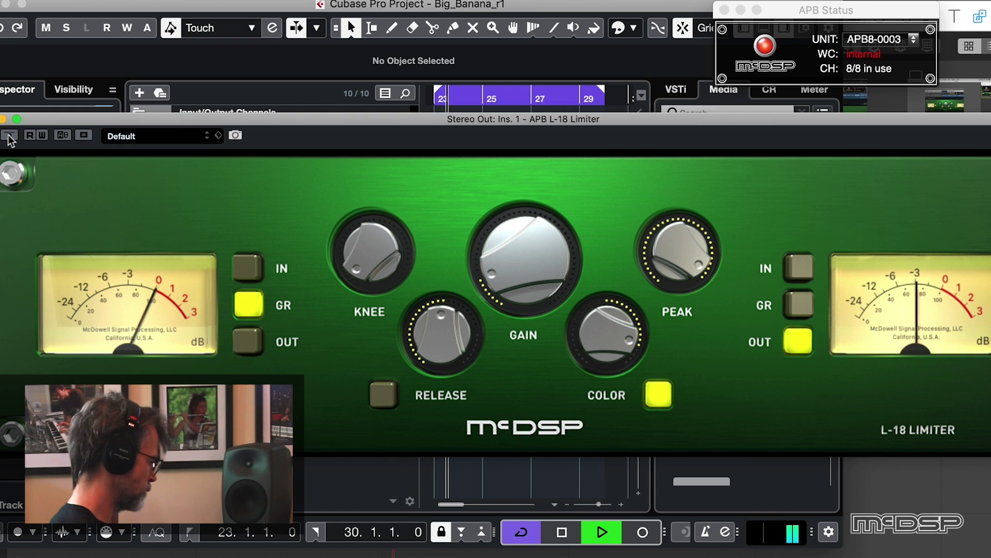
{"action": "key", "text": "space"}
Raise the L-18 limiter's gain slightly, fine-tune its Color, and take it out of bypass during playback.
{"action": "scroll", "coordinate": [578, 286], "scroll_direction": "up", "scroll_amount": 2}
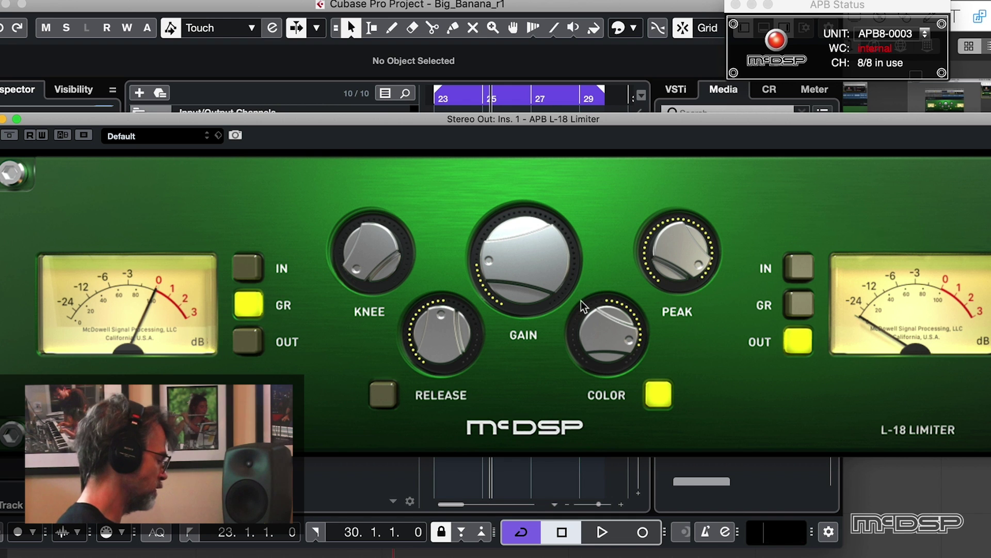
{"action": "left_click_drag", "start_coordinate": [519, 259], "coordinate": [535, 272]}
{"action": "left_click_drag", "start_coordinate": [613, 327], "coordinate": [653, 333]}
{"action": "left_click_drag", "start_coordinate": [570, 352], "coordinate": [628, 355]}
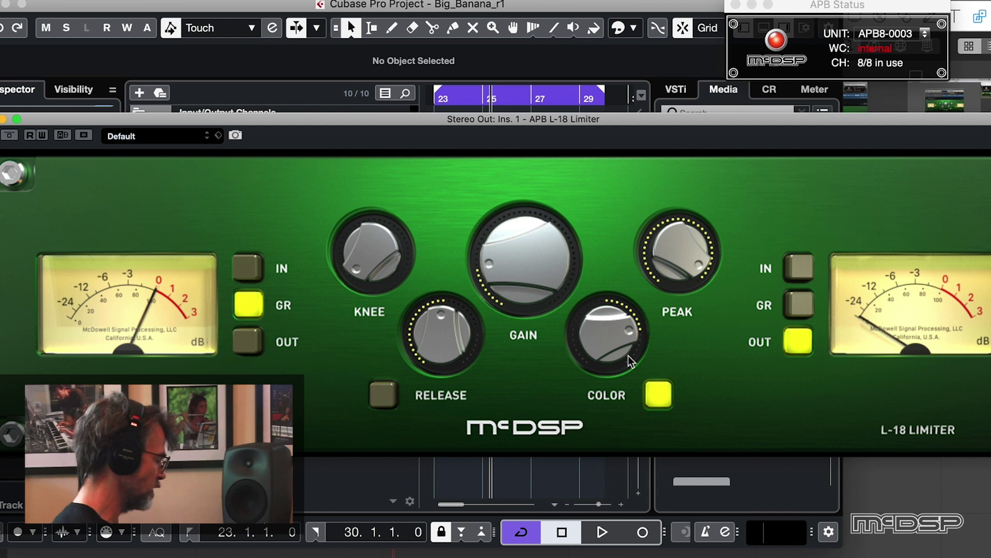
{"action": "left_click_drag", "start_coordinate": [599, 304], "coordinate": [603, 325]}
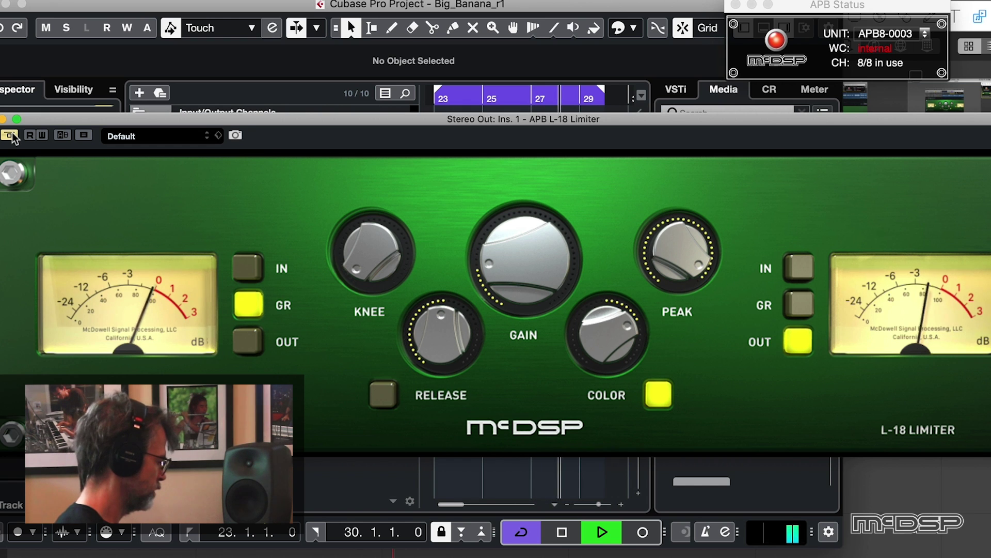
{"action": "left_click", "coordinate": [9, 135]}
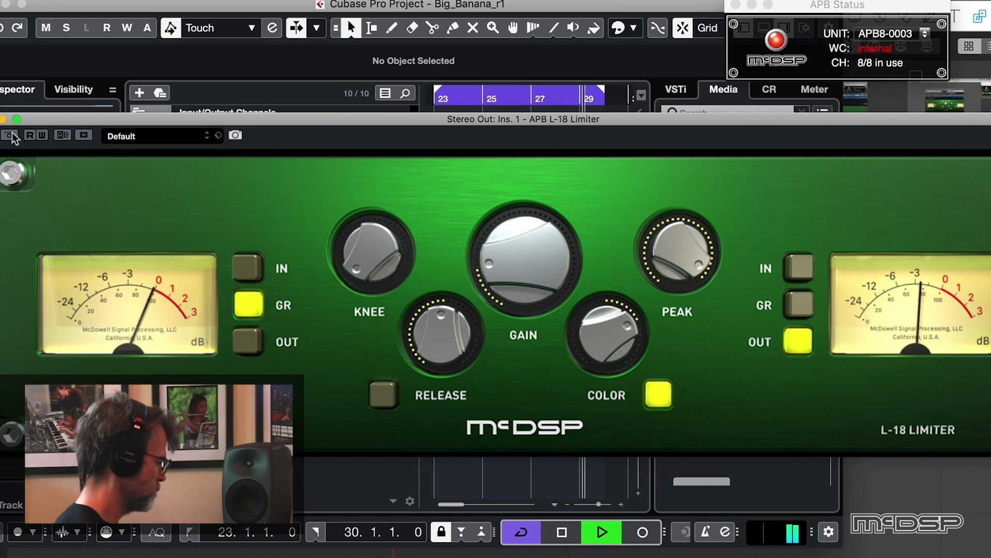